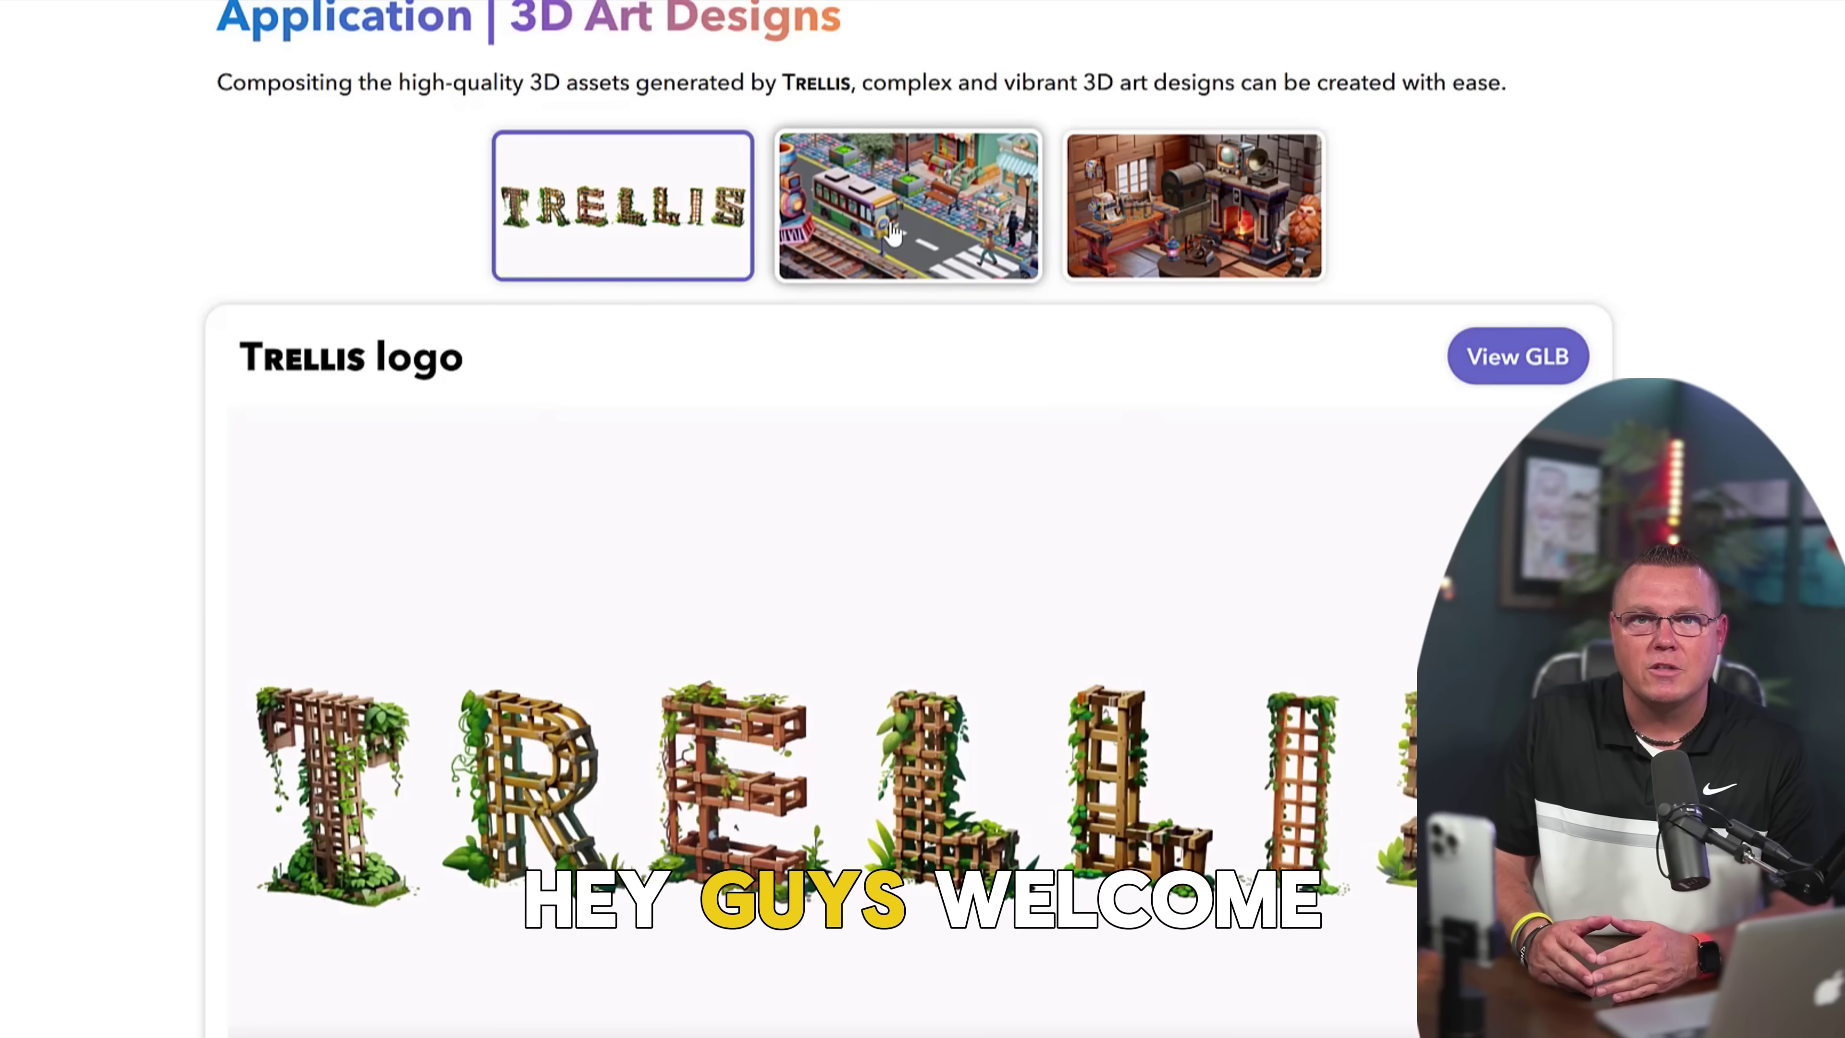
- Switch the 3D Art Designs showcase from Vibrant Street View to Dwarf Blacksmith Shop and play its video
left_click(895, 235)
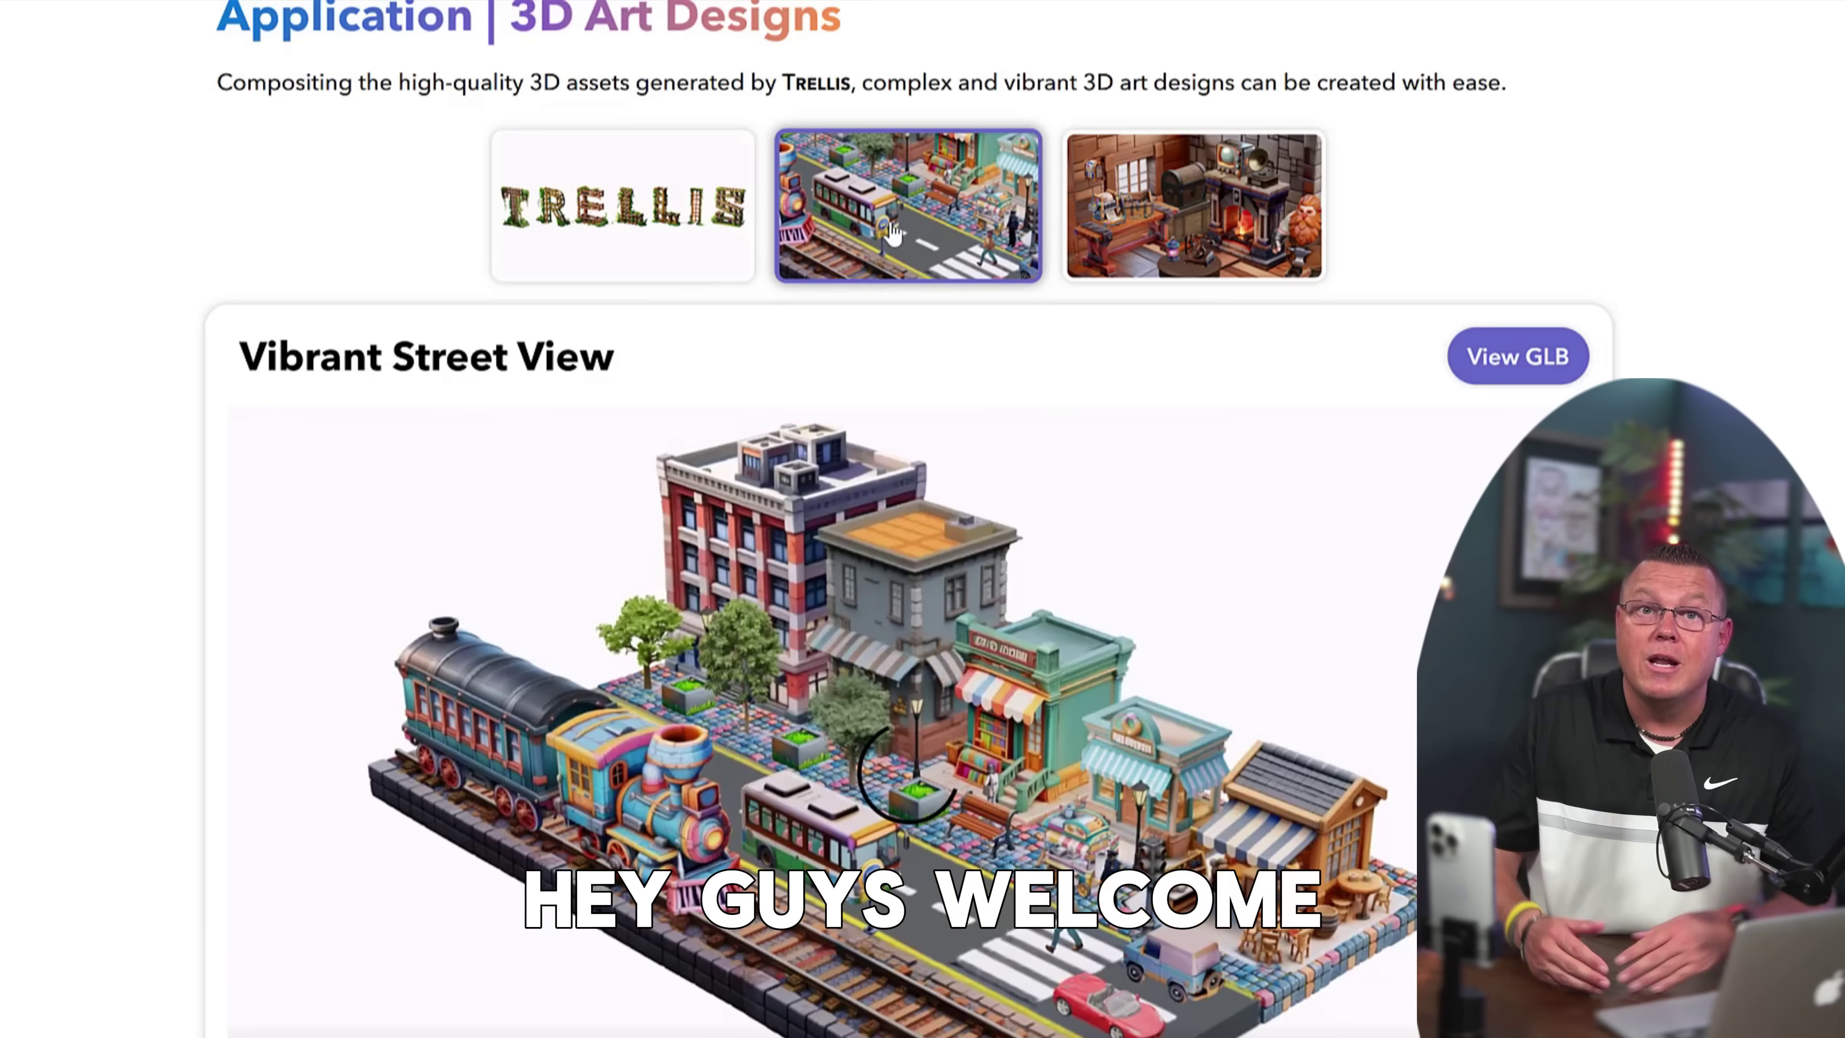
left_click(1214, 216)
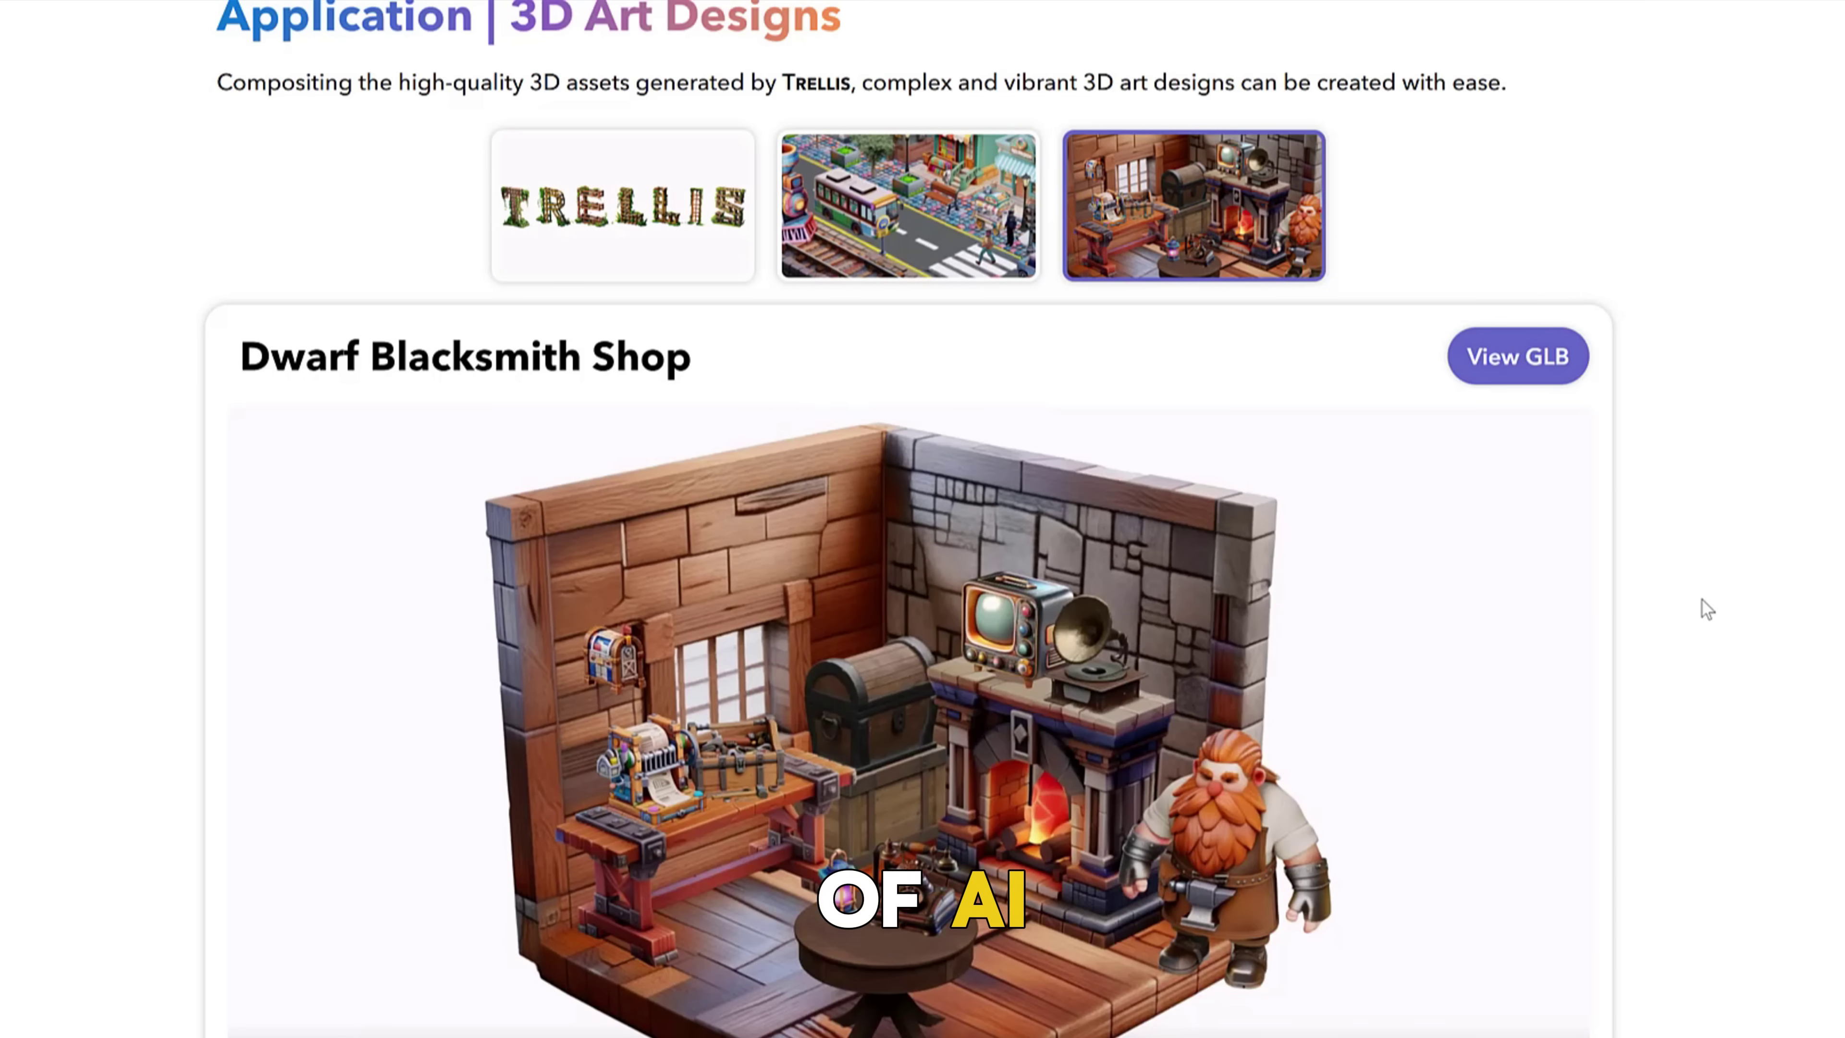
scroll(1702, 603, "down", 2)
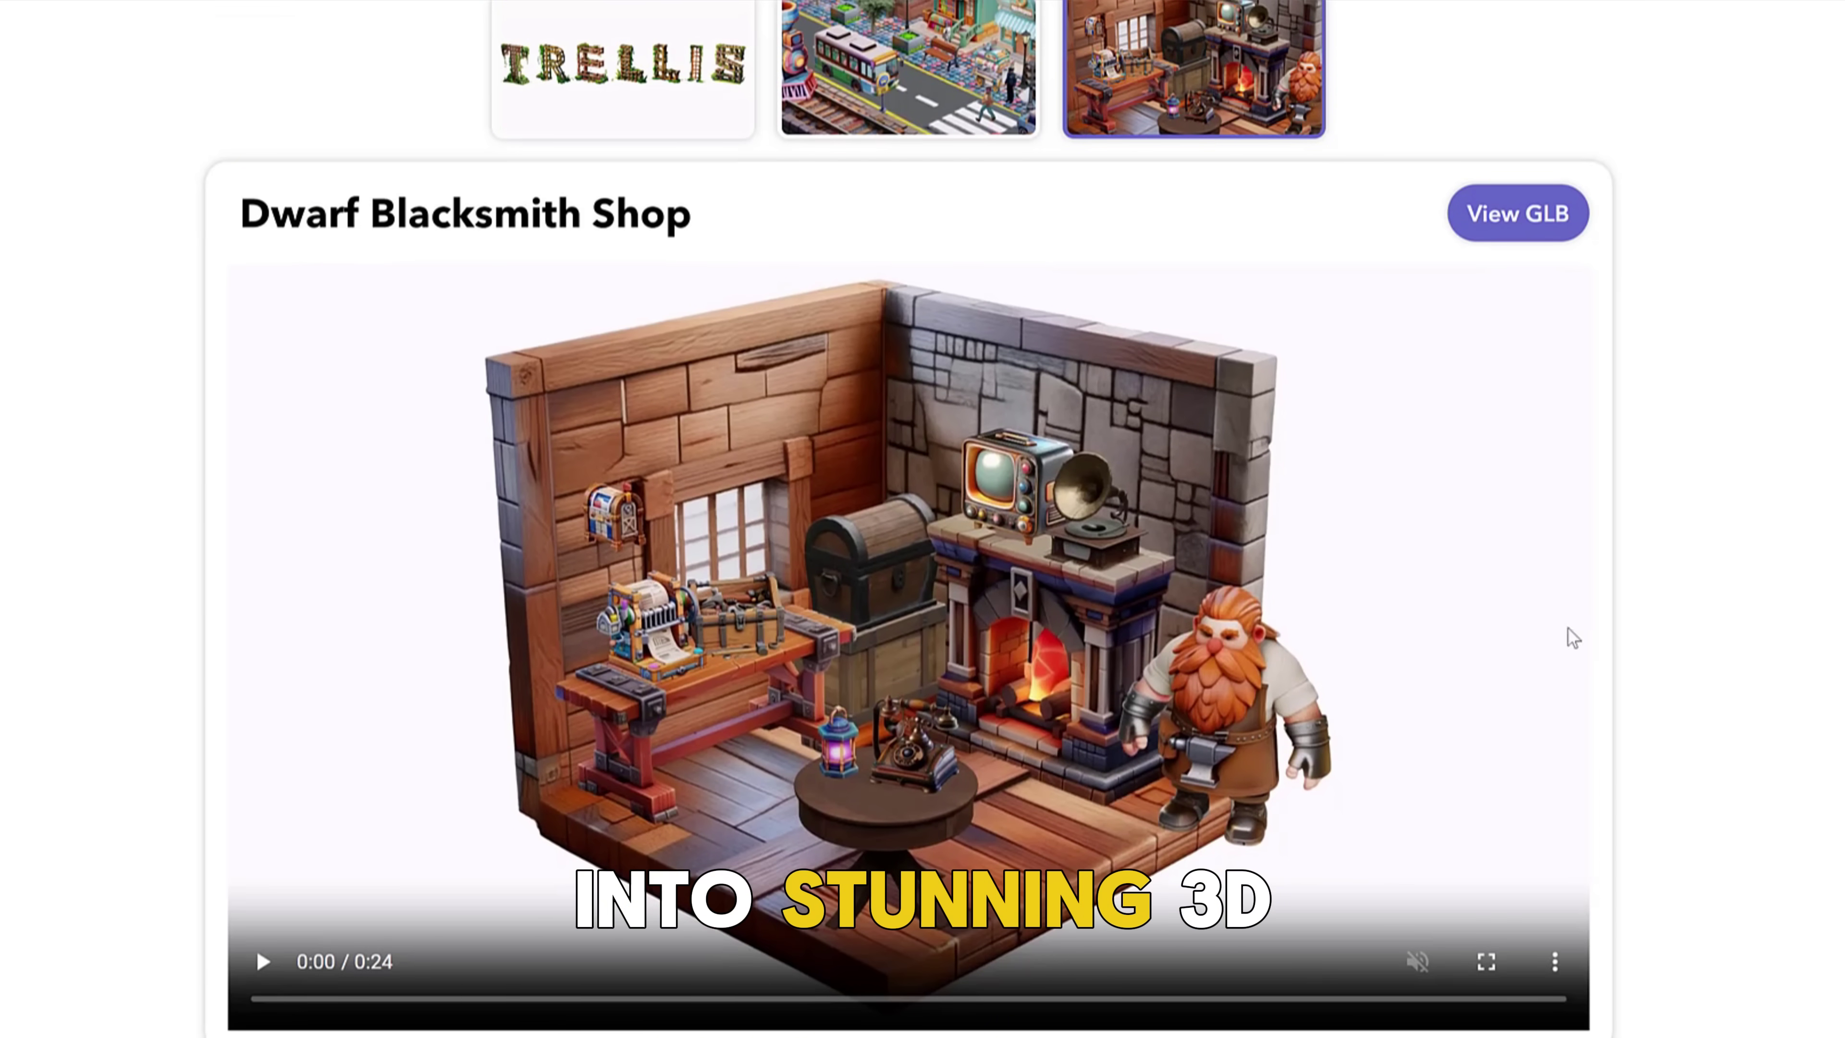
left_click(336, 943)
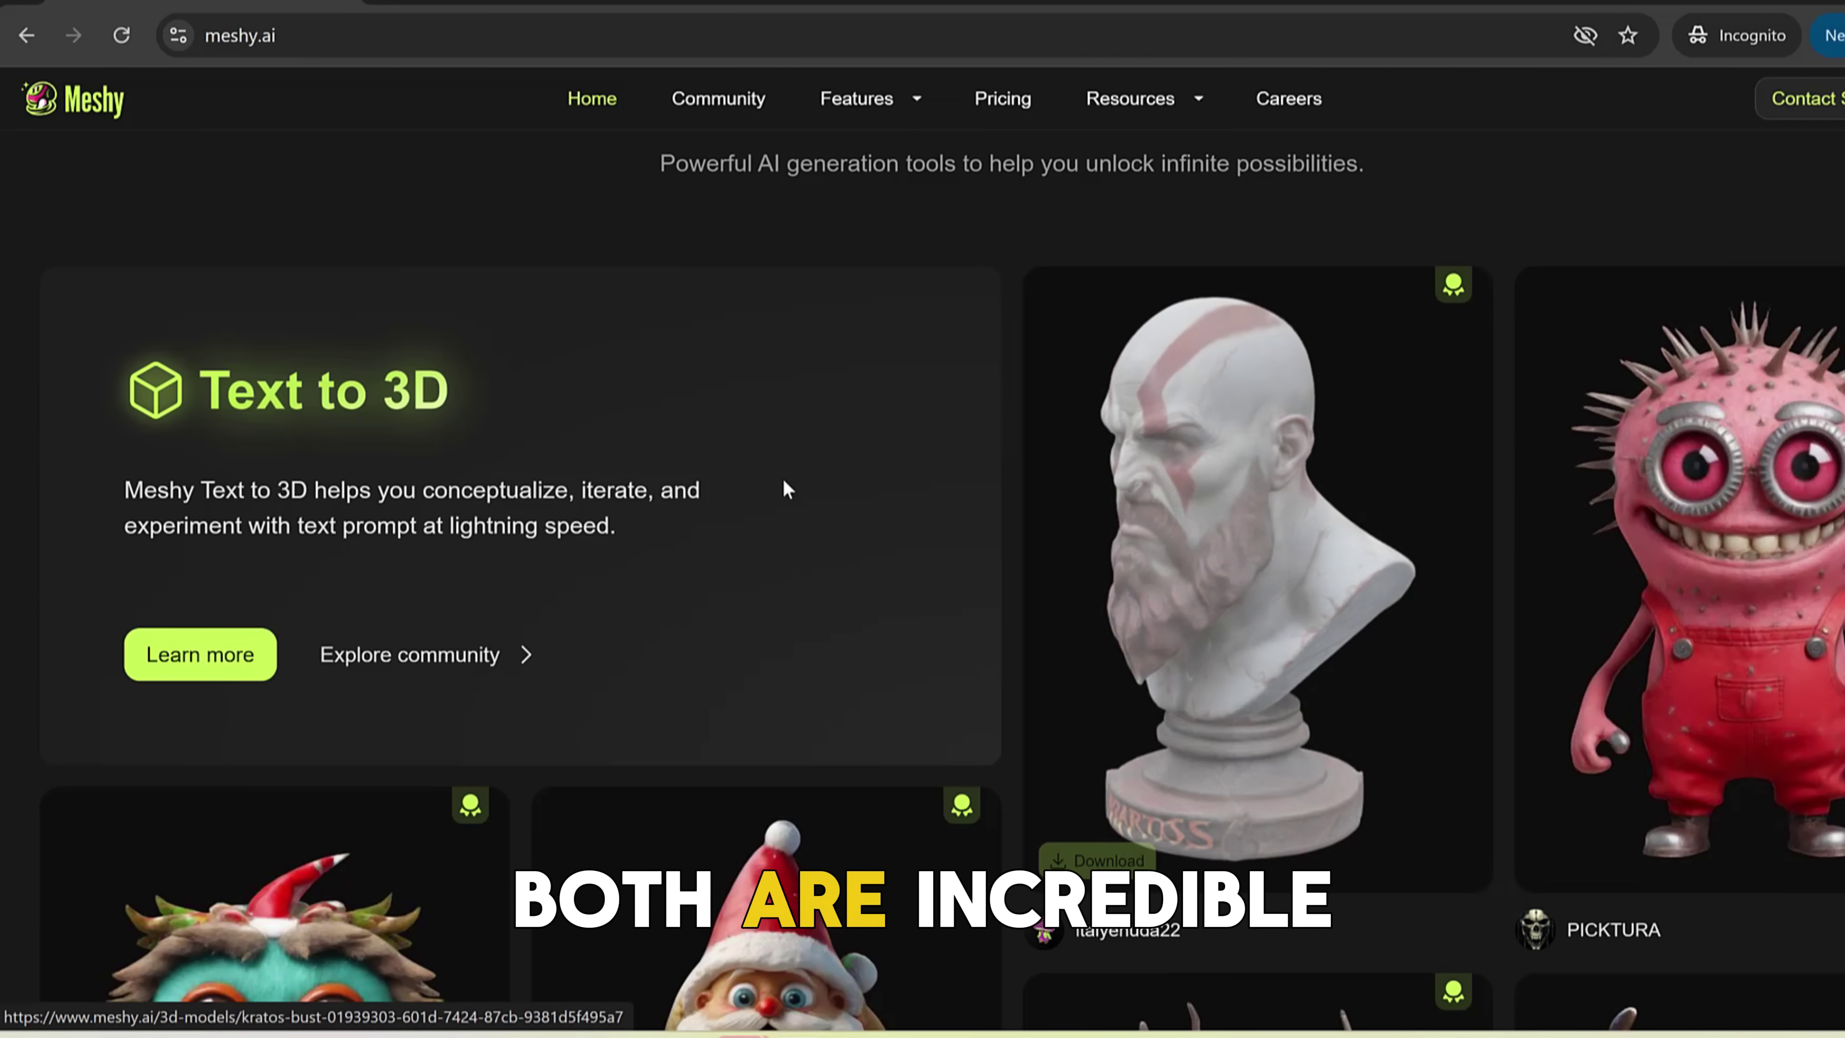
scroll(785, 485, "down", 3)
scroll(783, 479, "down", 5)
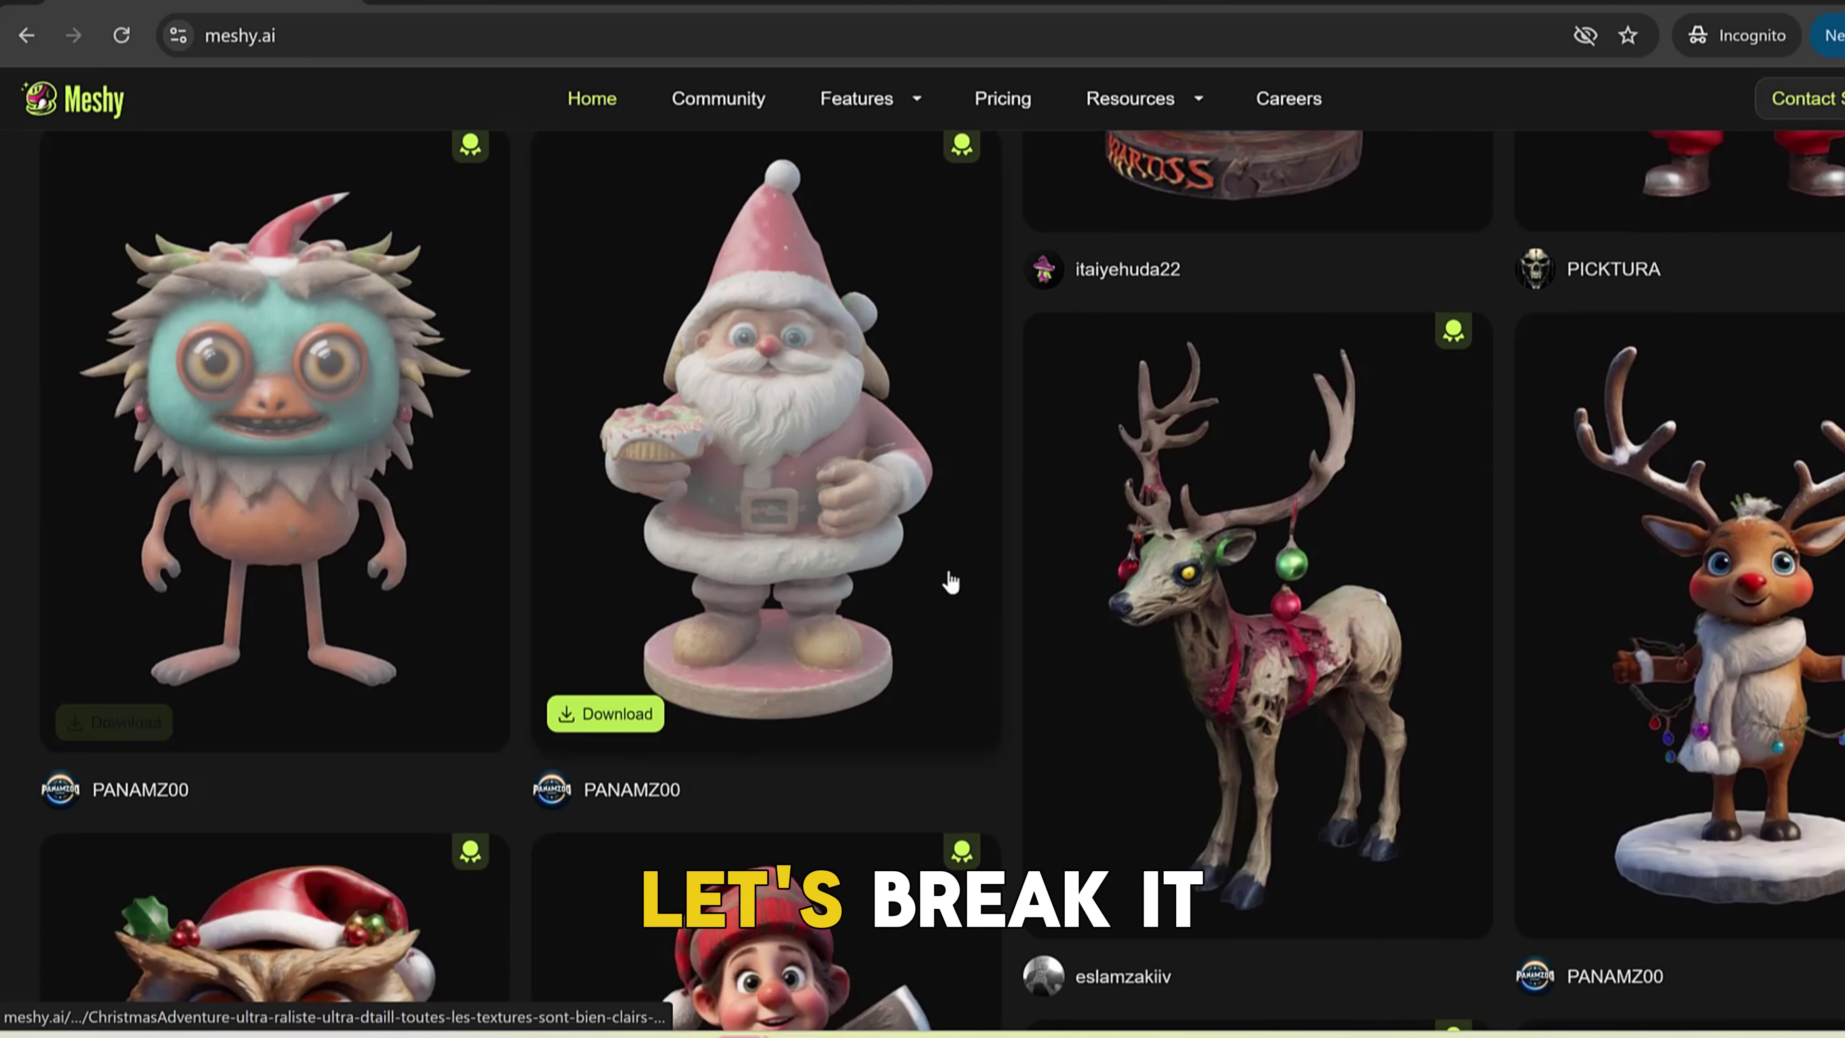
scroll(1159, 686, "down", 3)
scroll(1159, 686, "down", 3)
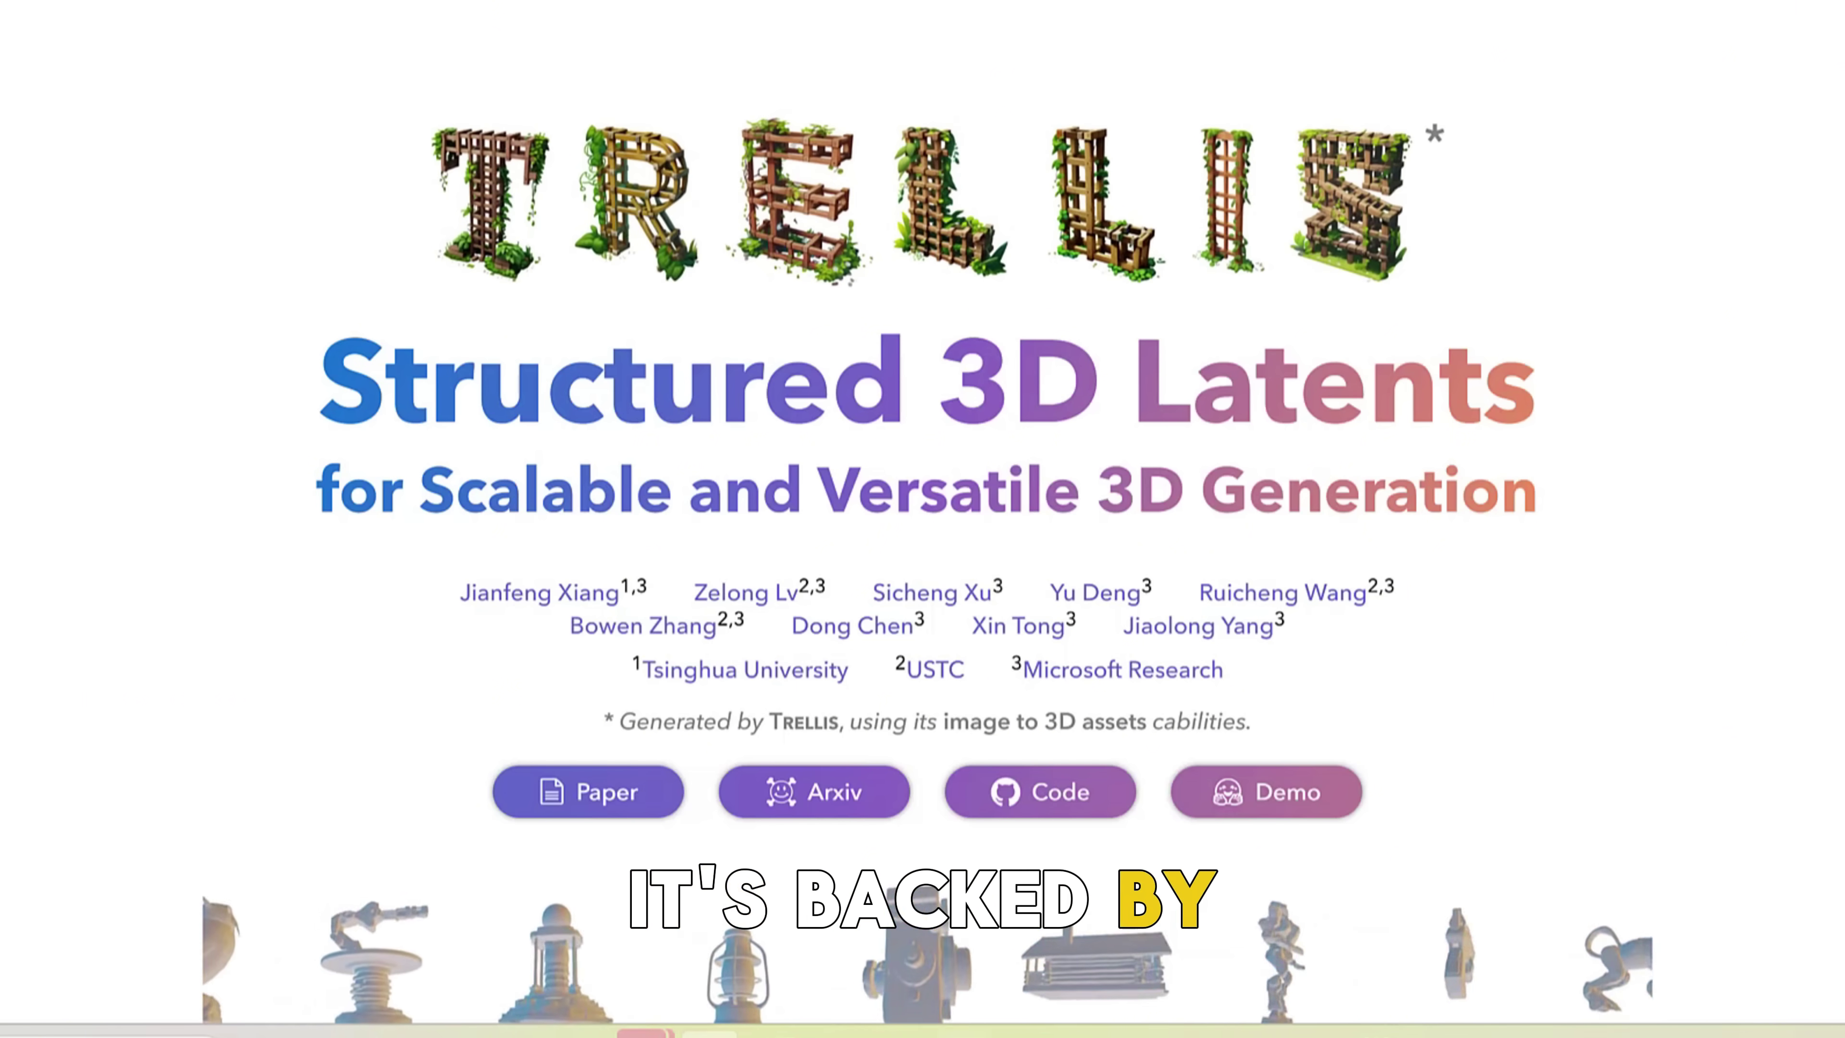
- Scroll down to the Text to 3D Asset examples and advance the carousel two pages
scroll(922, 538, "down", 10)
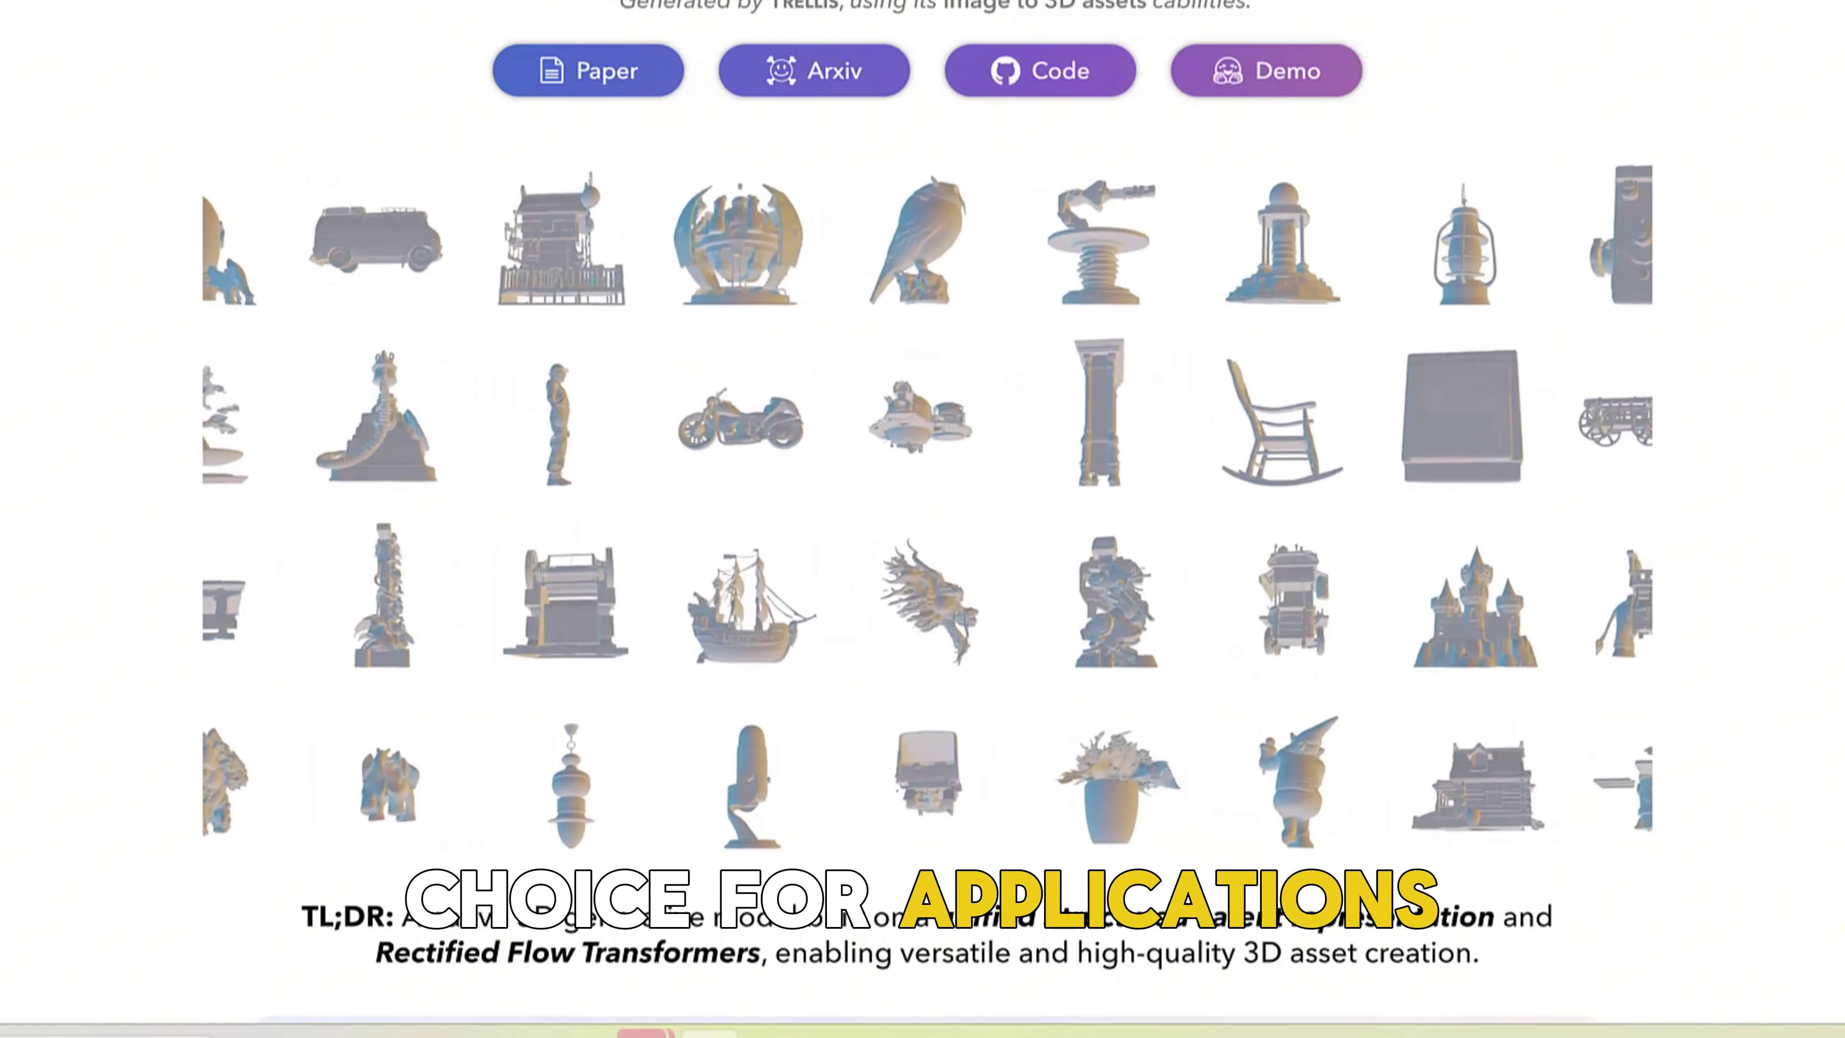
scroll(922, 509, "down", 20)
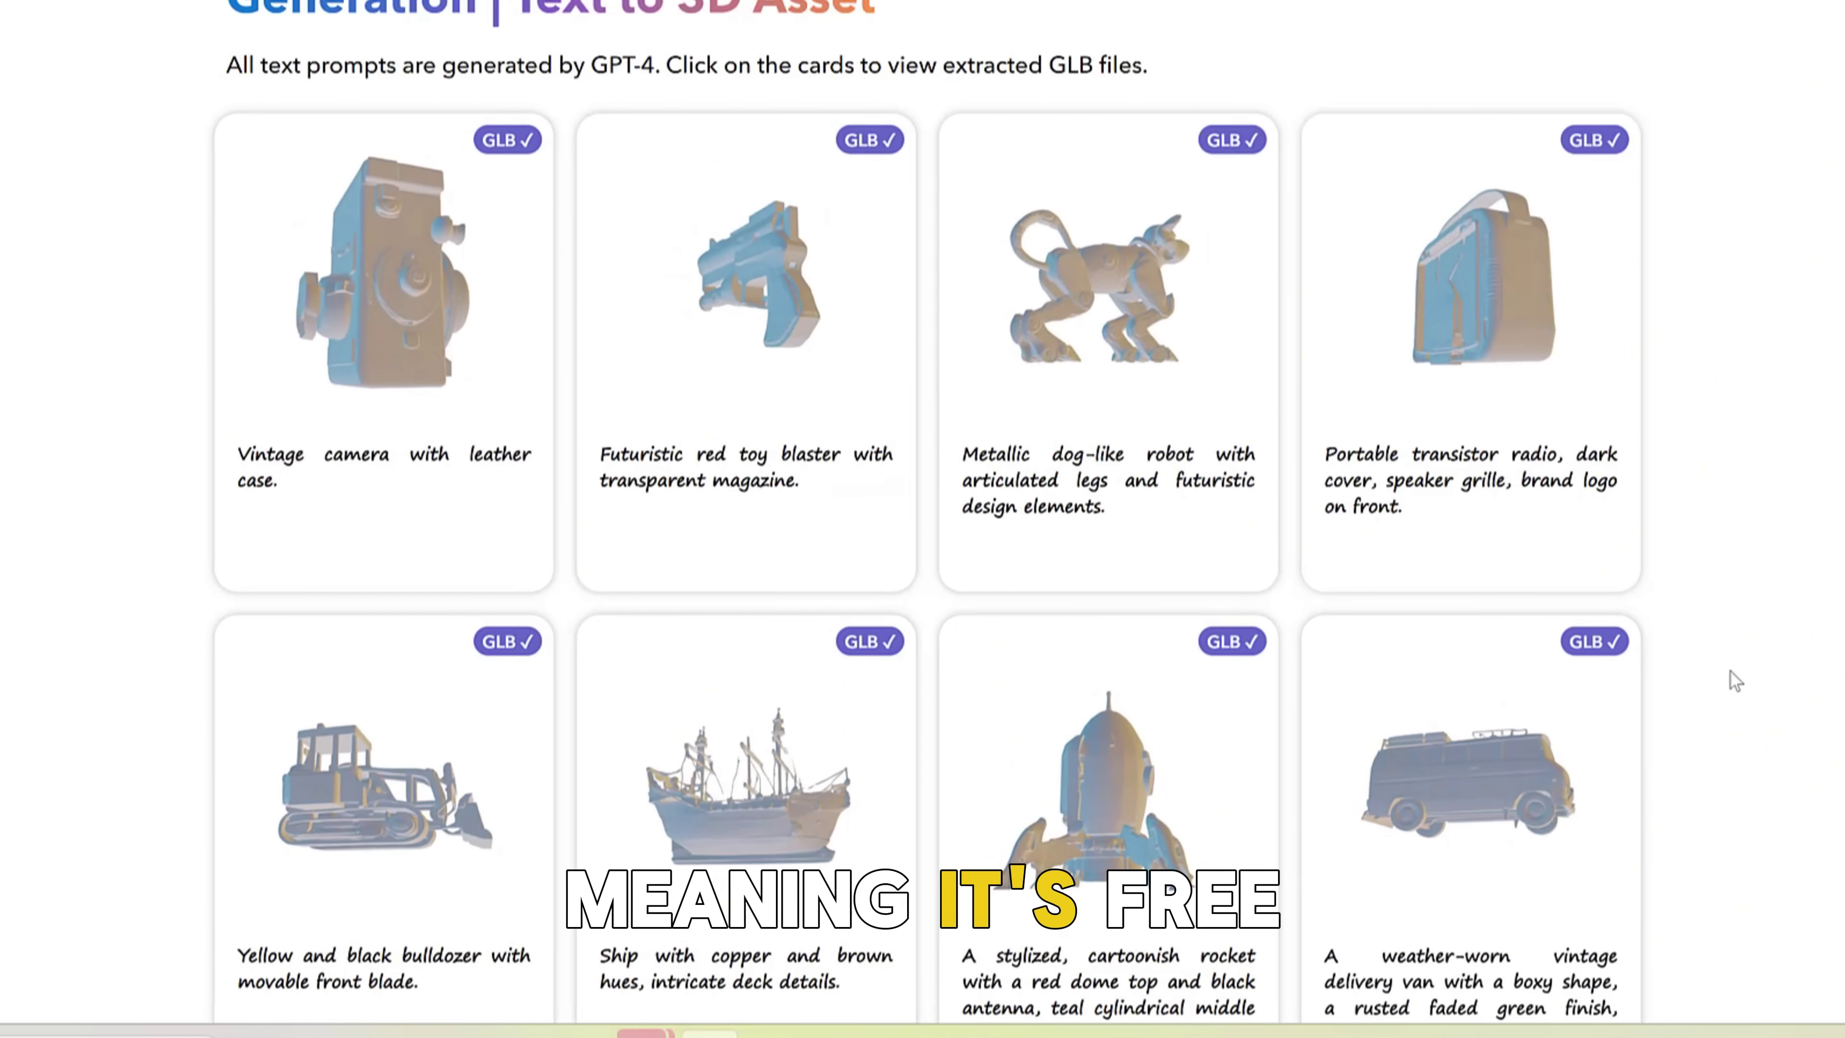
scroll(1744, 686, "down", 2)
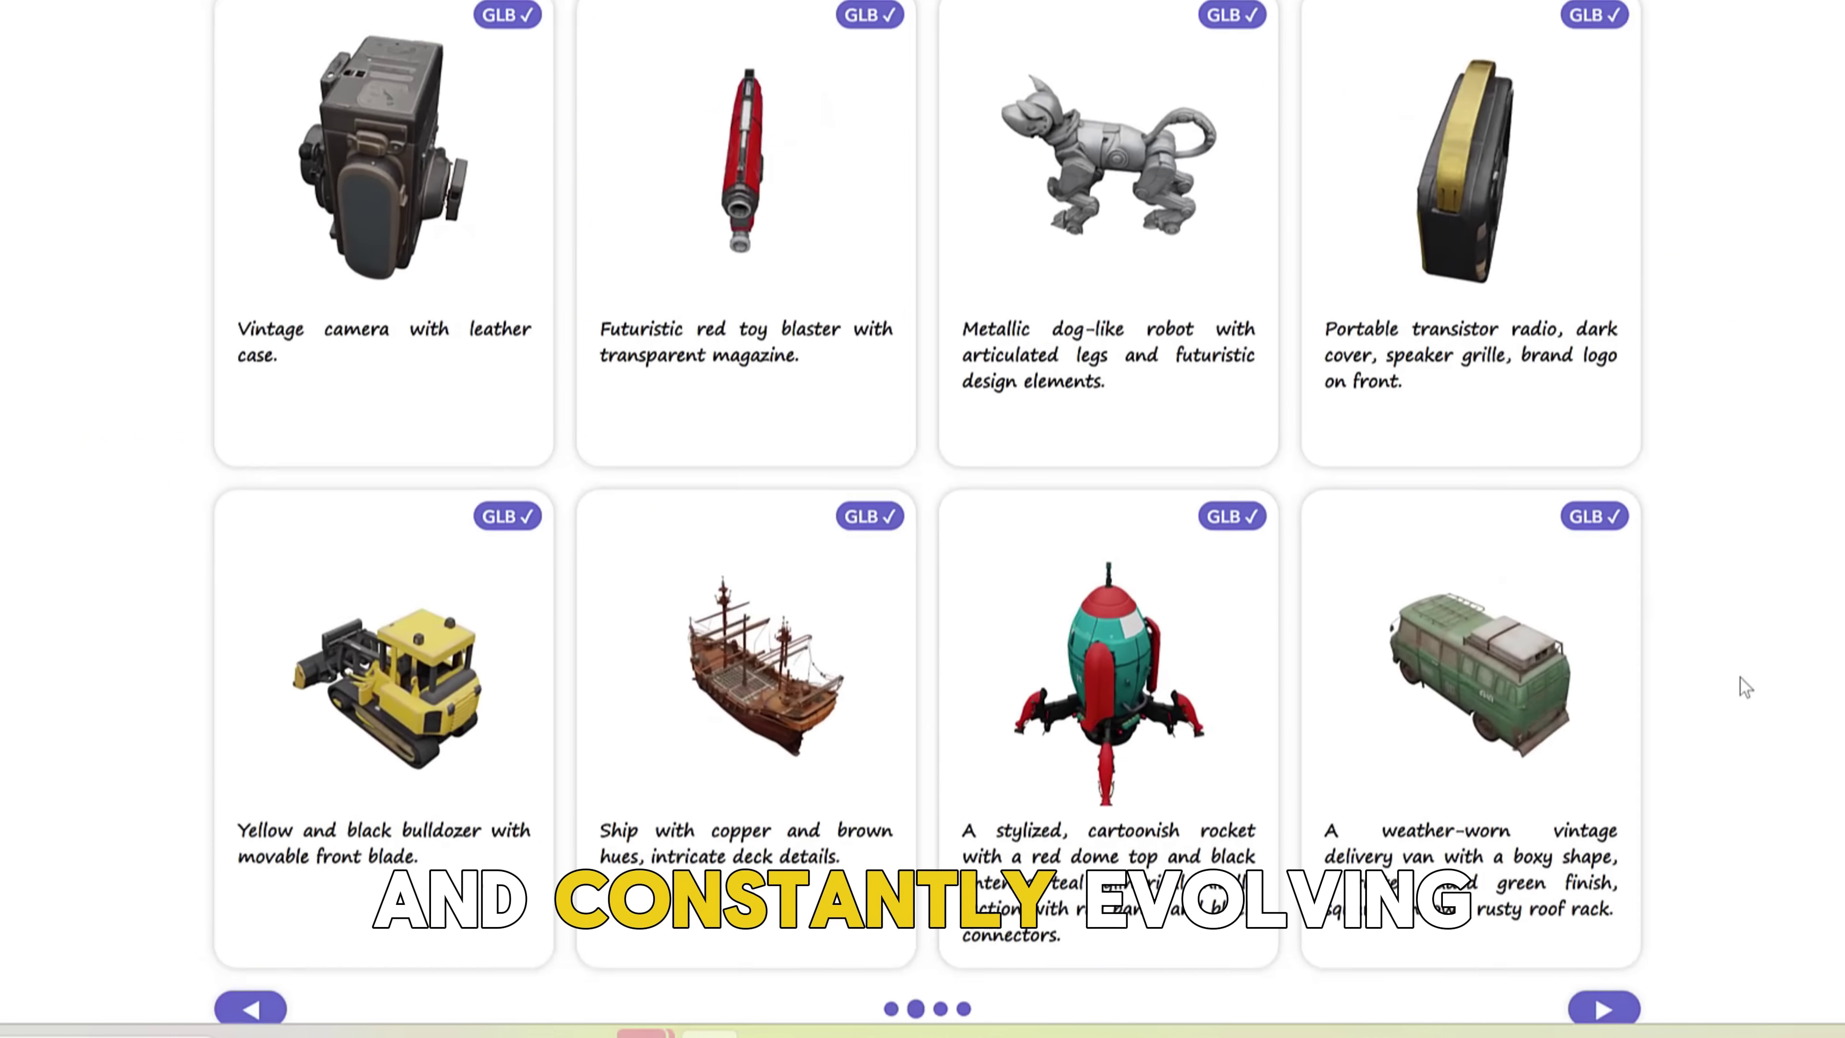
scroll(1739, 677, "down", 3)
left_click(1605, 841)
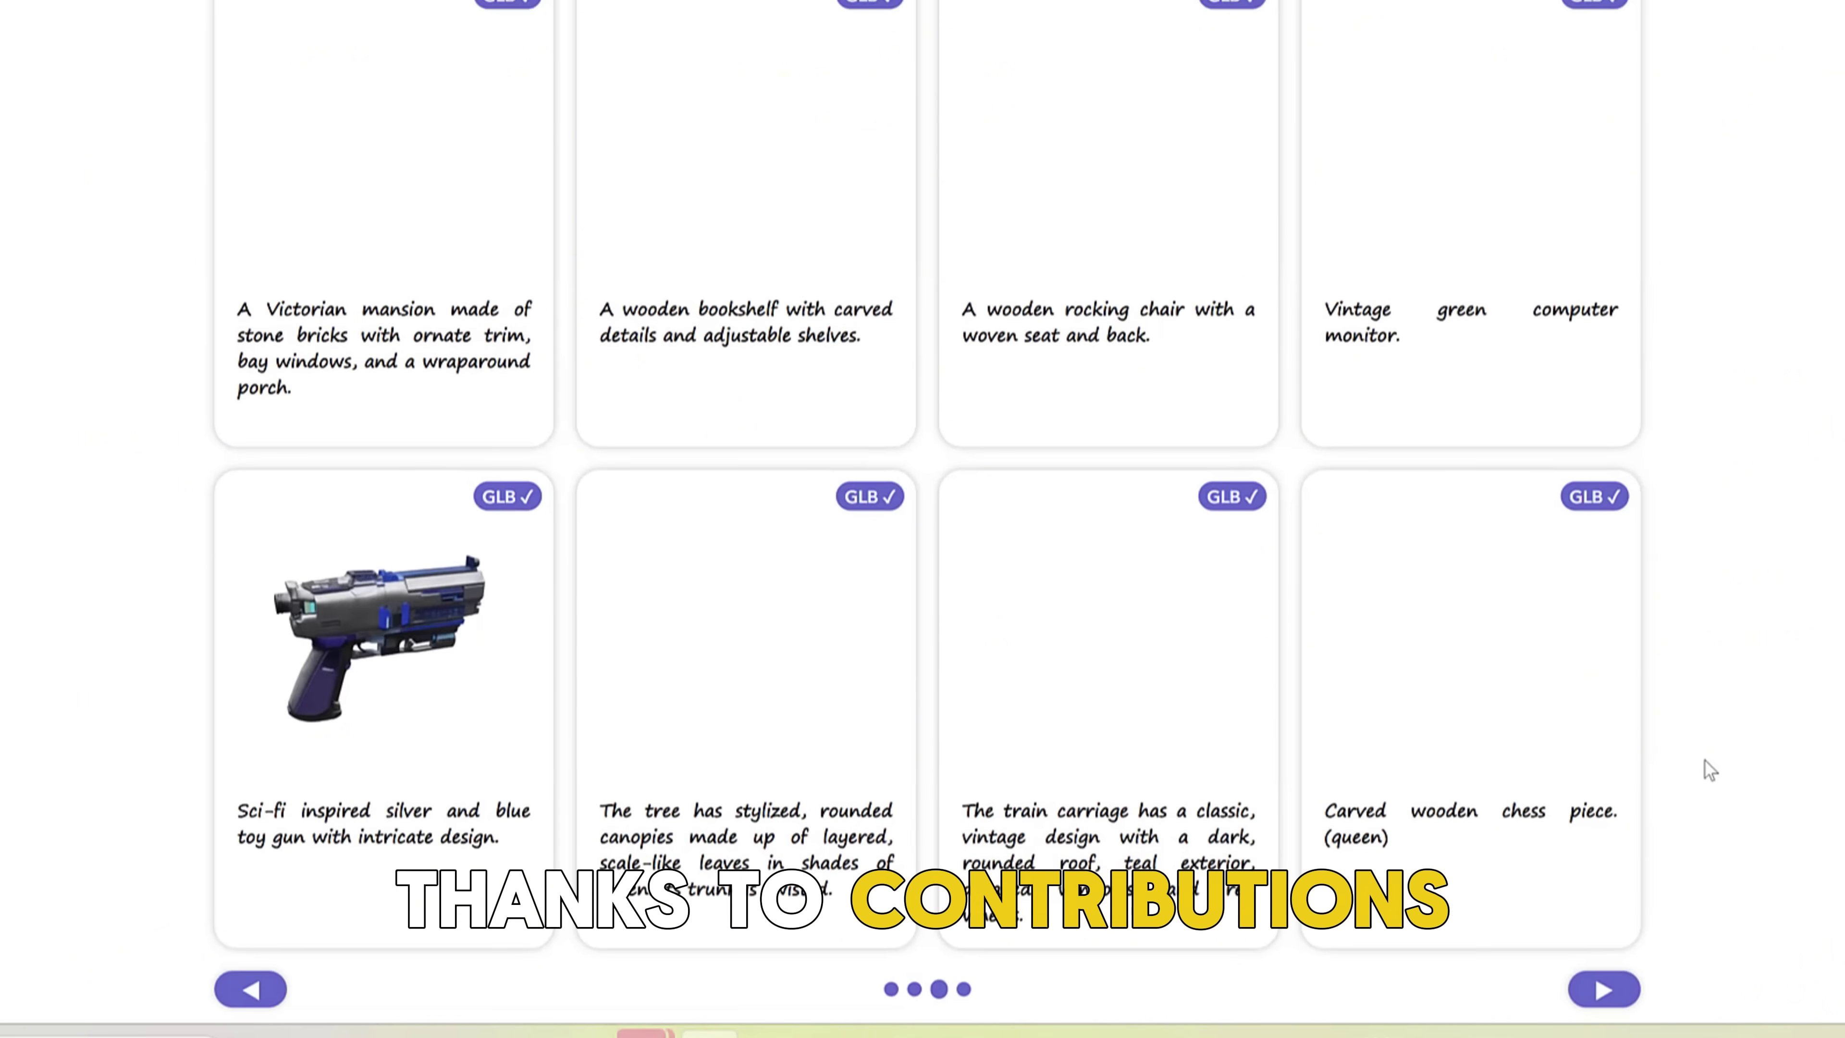
scroll(1704, 760, "up", 4)
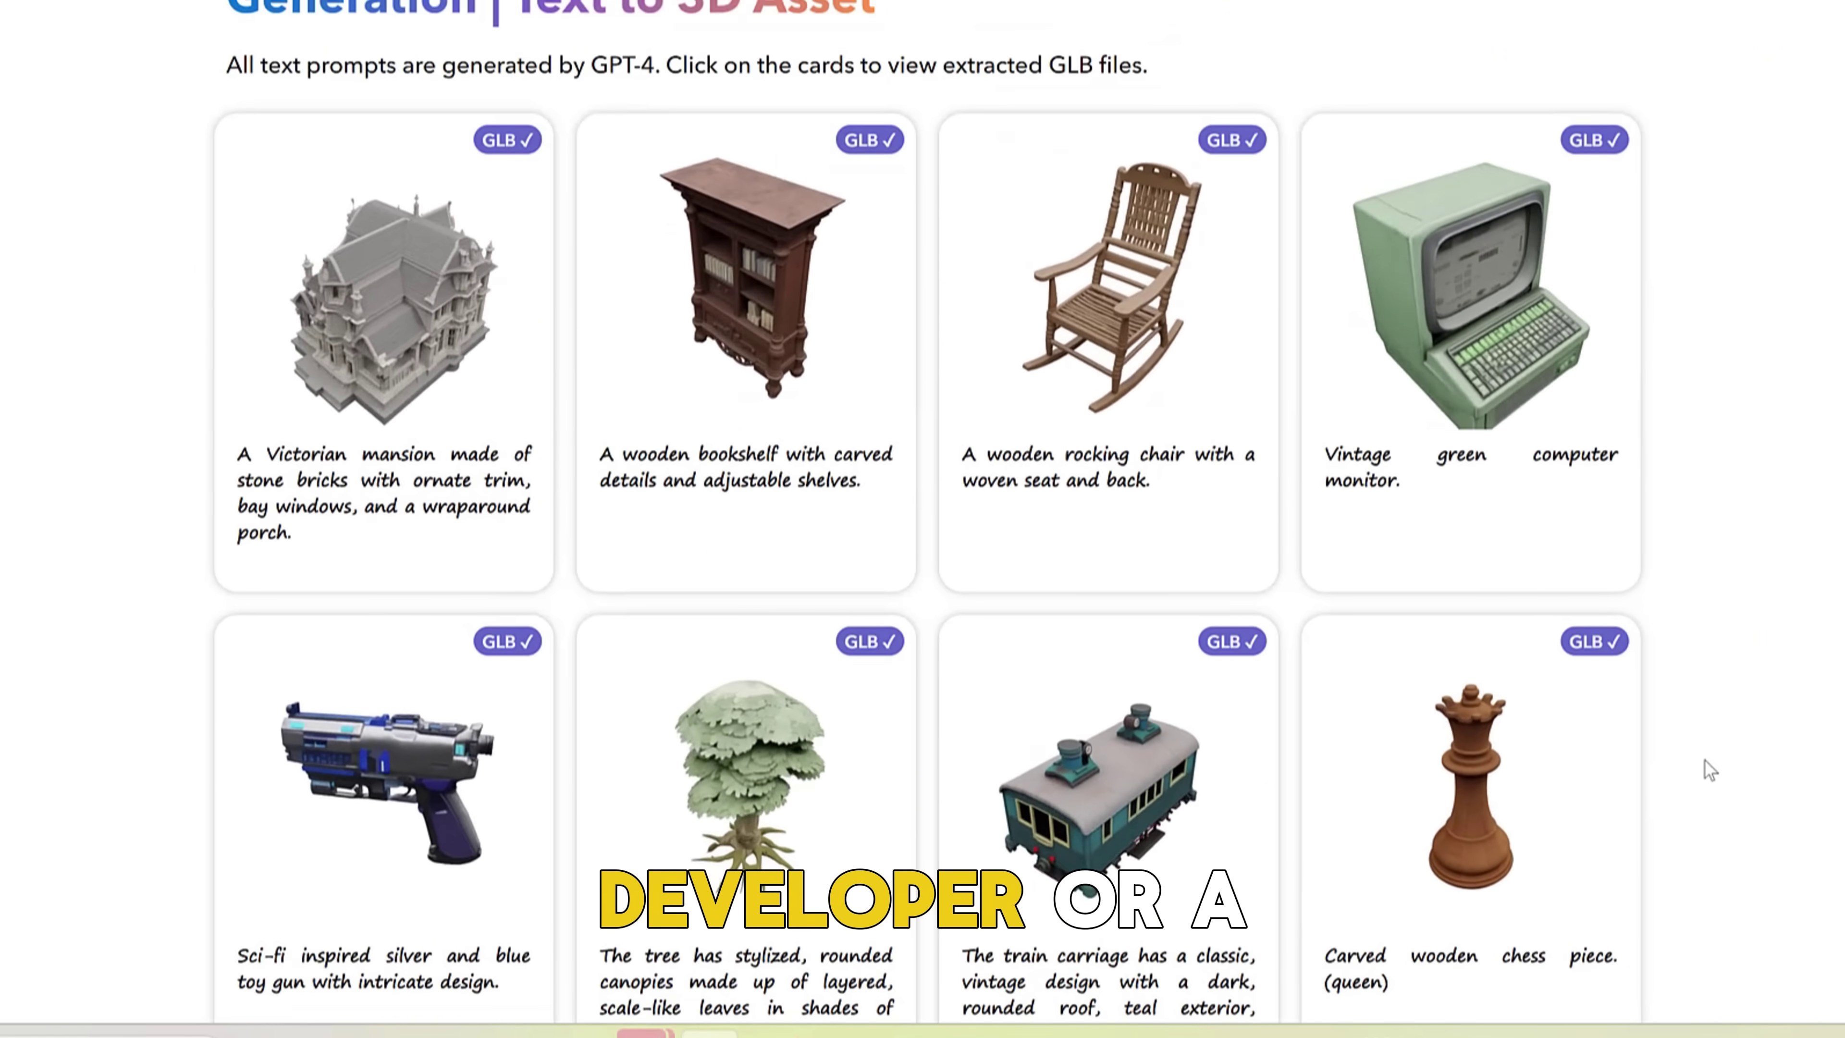
scroll(1704, 760, "down", 2)
left_click(1604, 988)
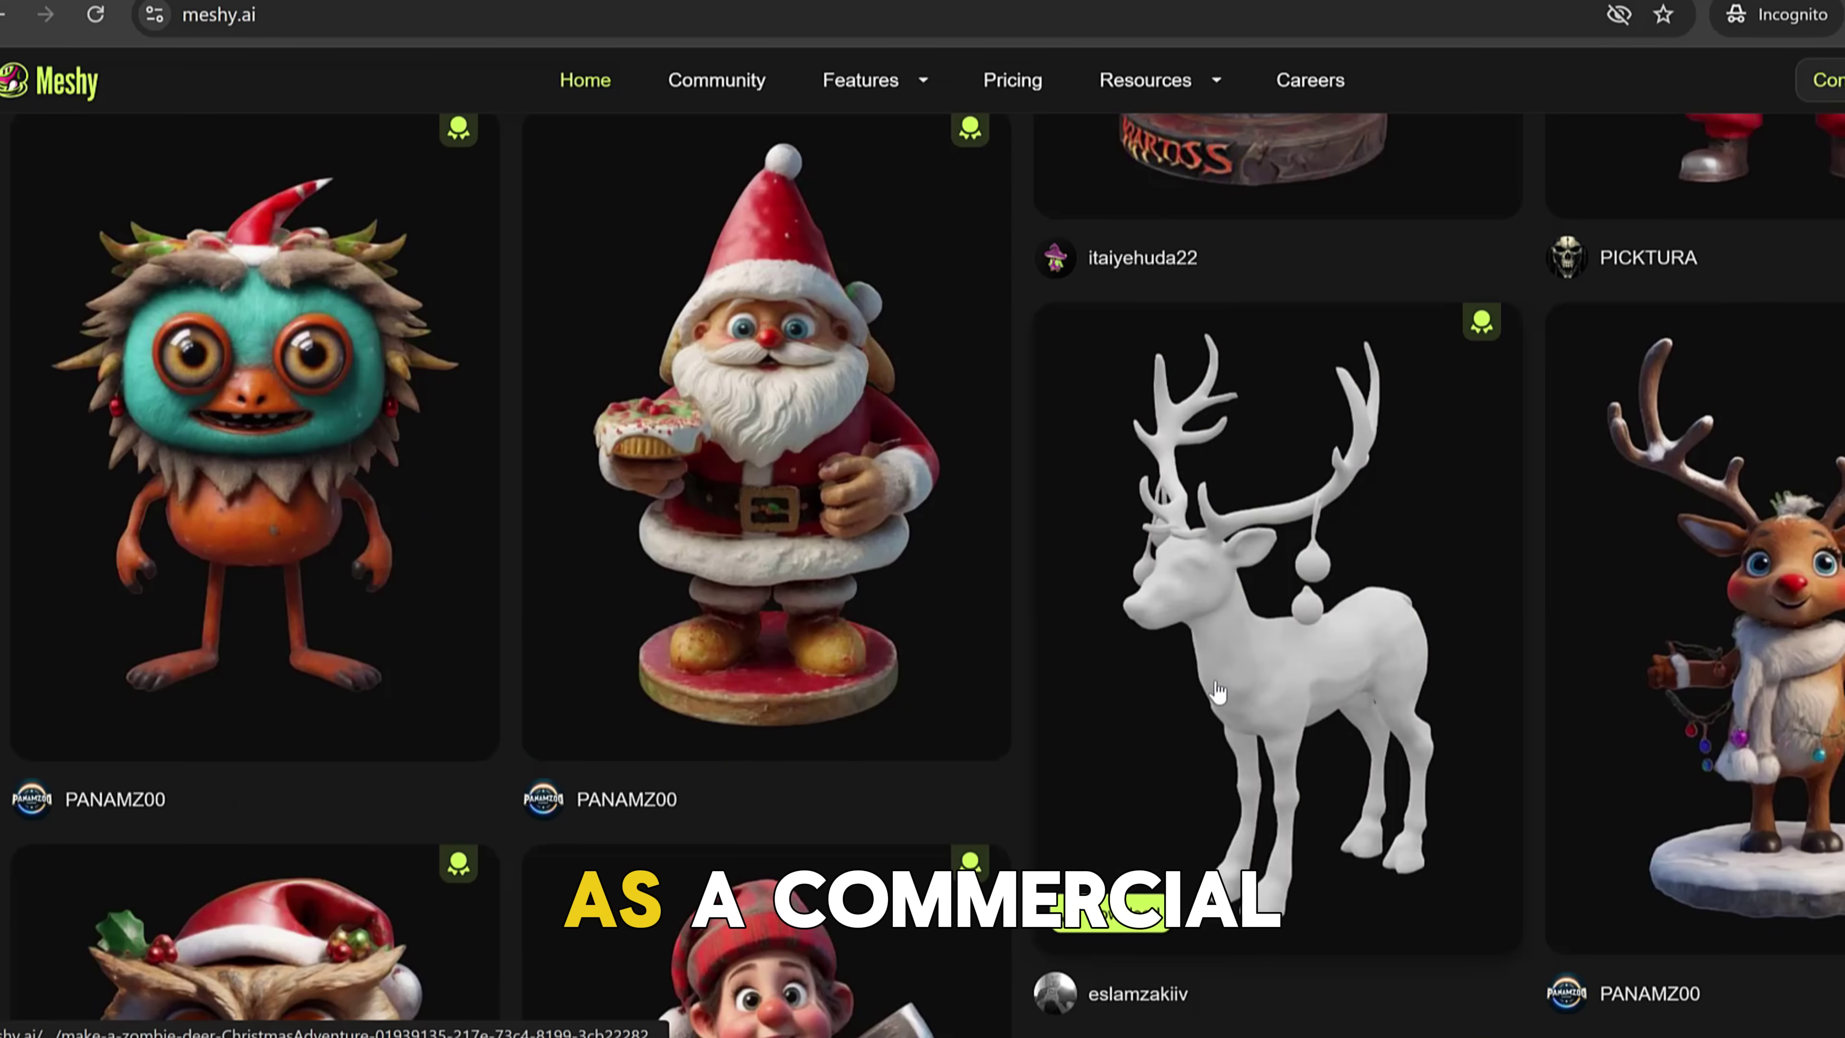
- Scroll down through the Meshy homepage feature cards
scroll(1218, 692, "down", 8)
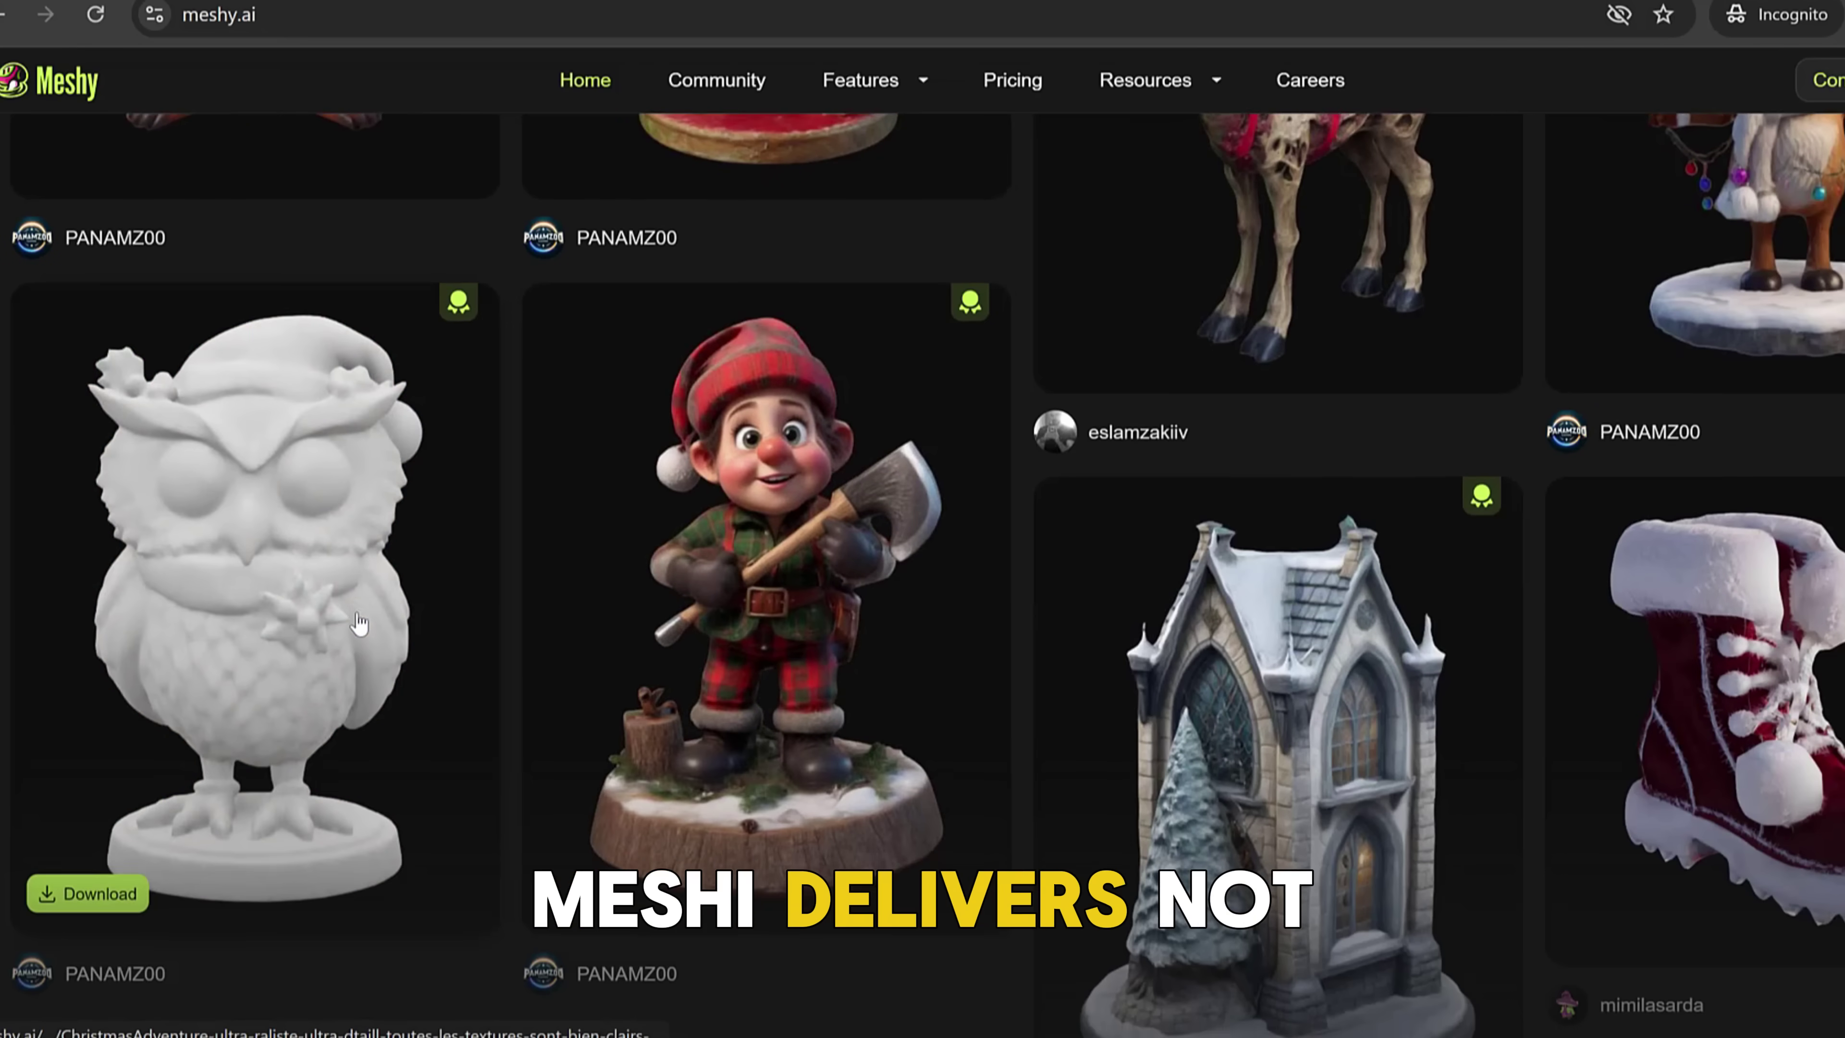
scroll(763, 632, "down", 4)
scroll(1255, 639, "down", 9)
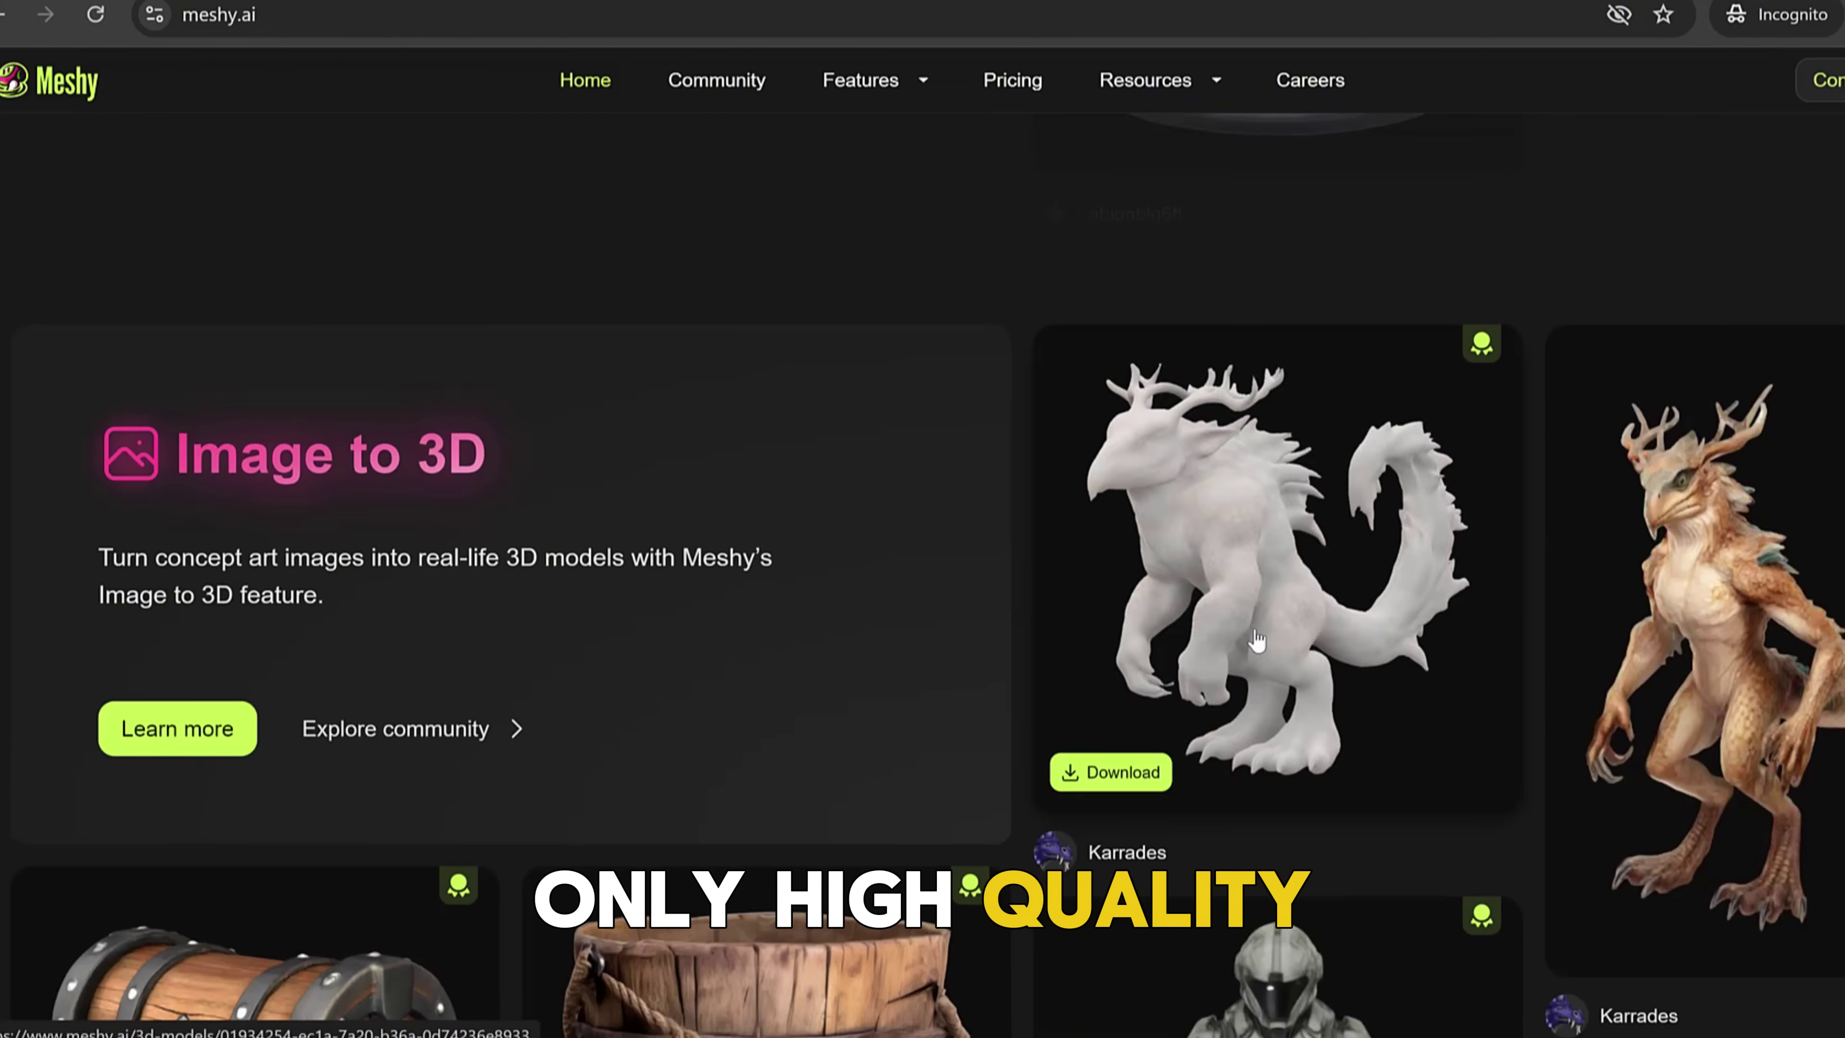
scroll(1256, 639, "down", 4)
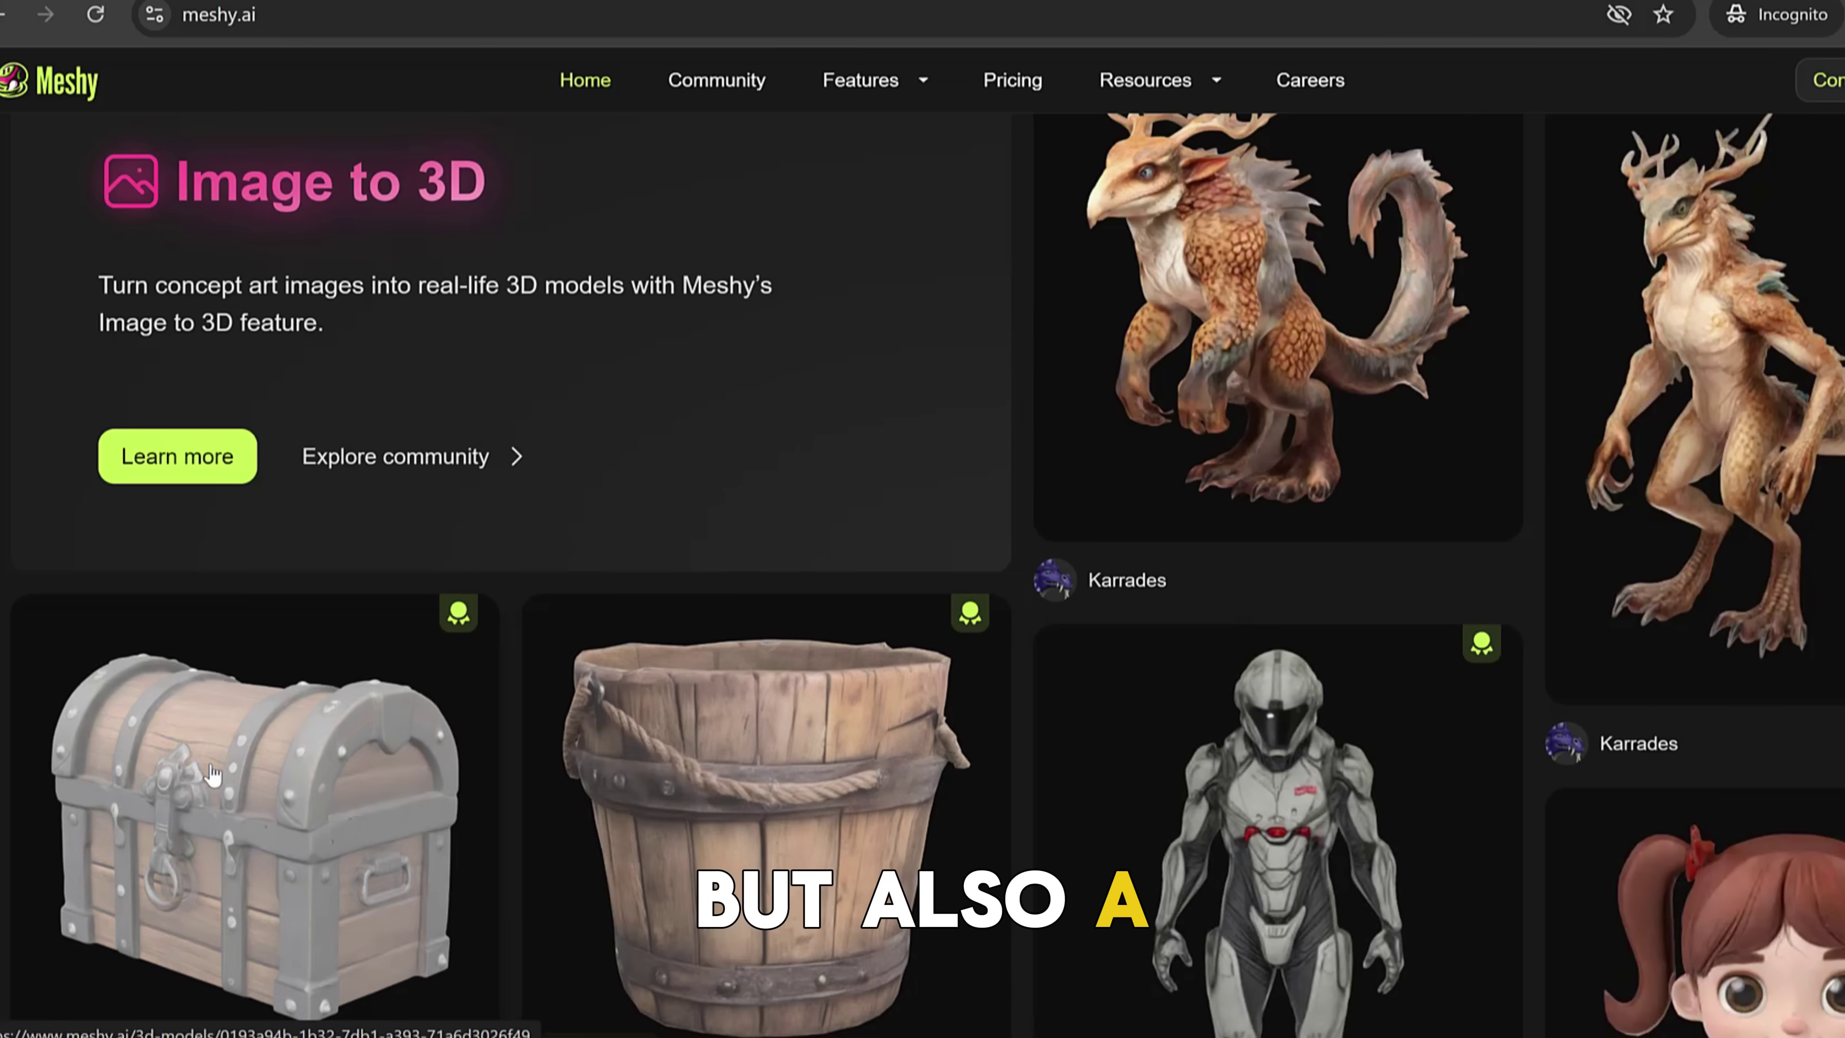
scroll(1412, 495, "down", 1)
scroll(1412, 503, "down", 16)
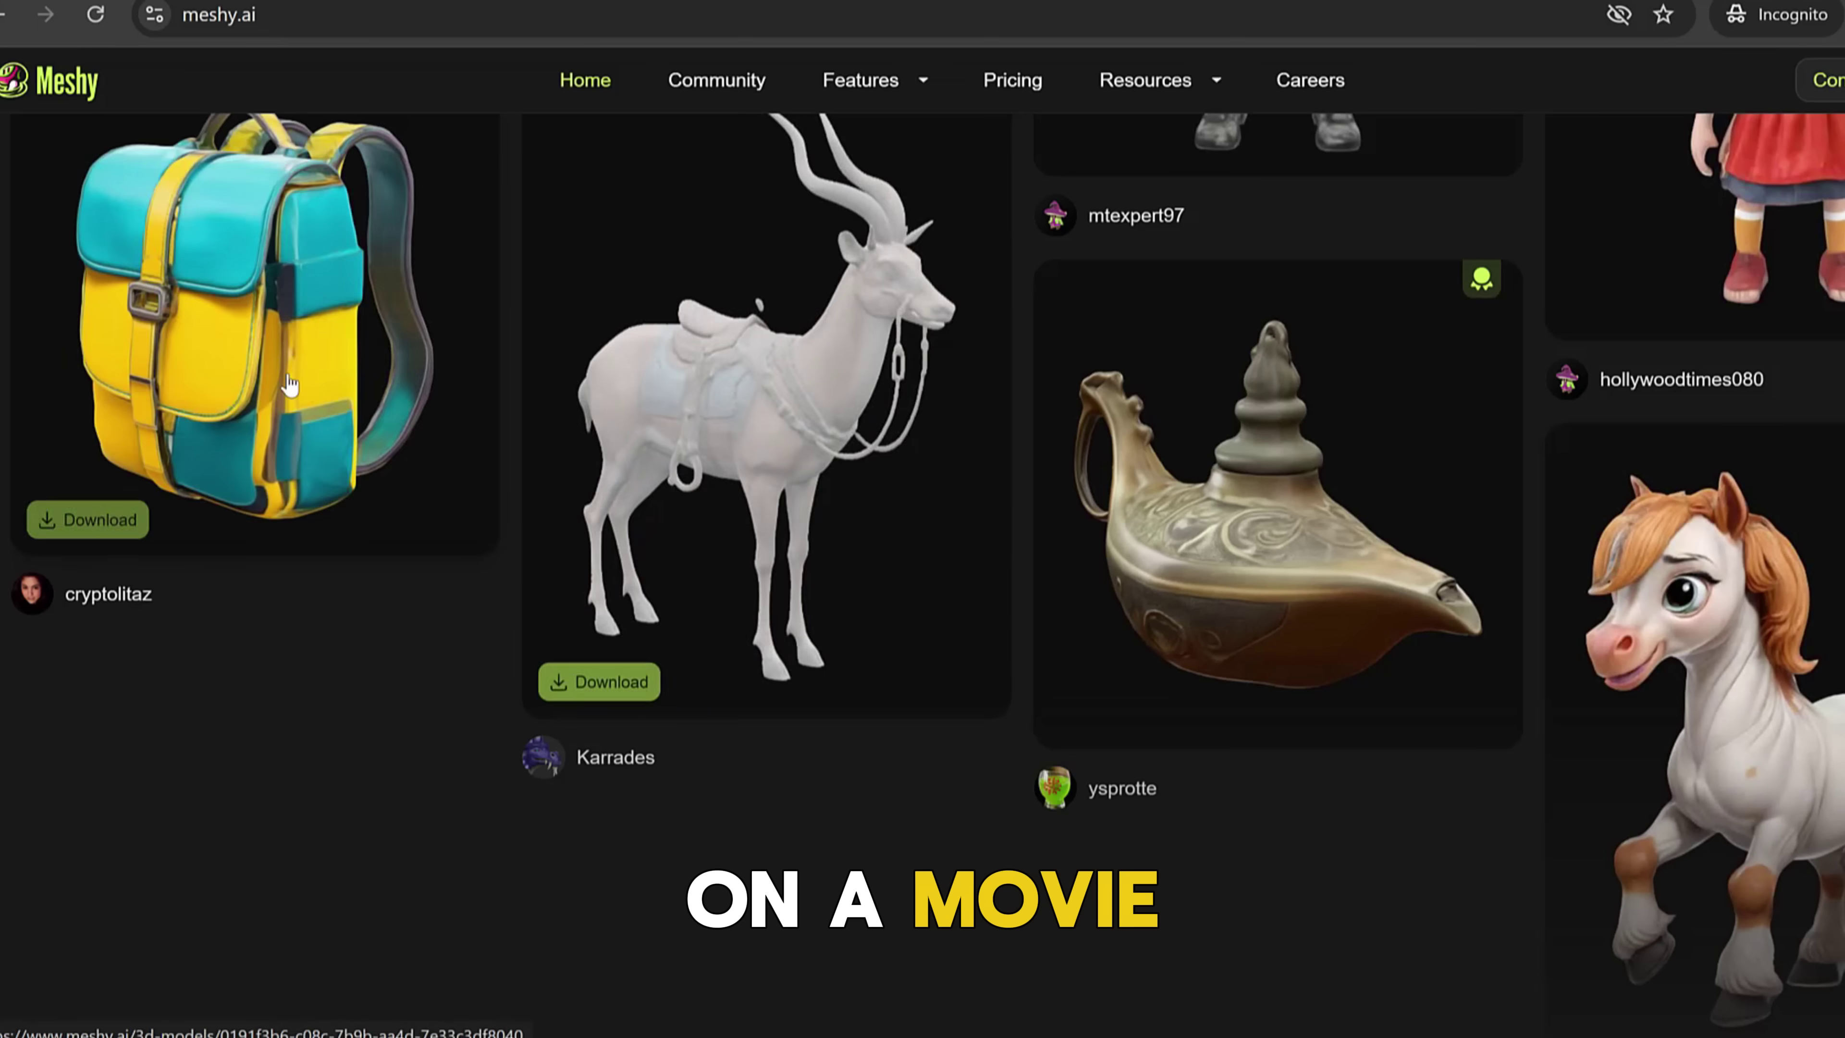
scroll(311, 397, "down", 9)
scroll(312, 400, "down", 8)
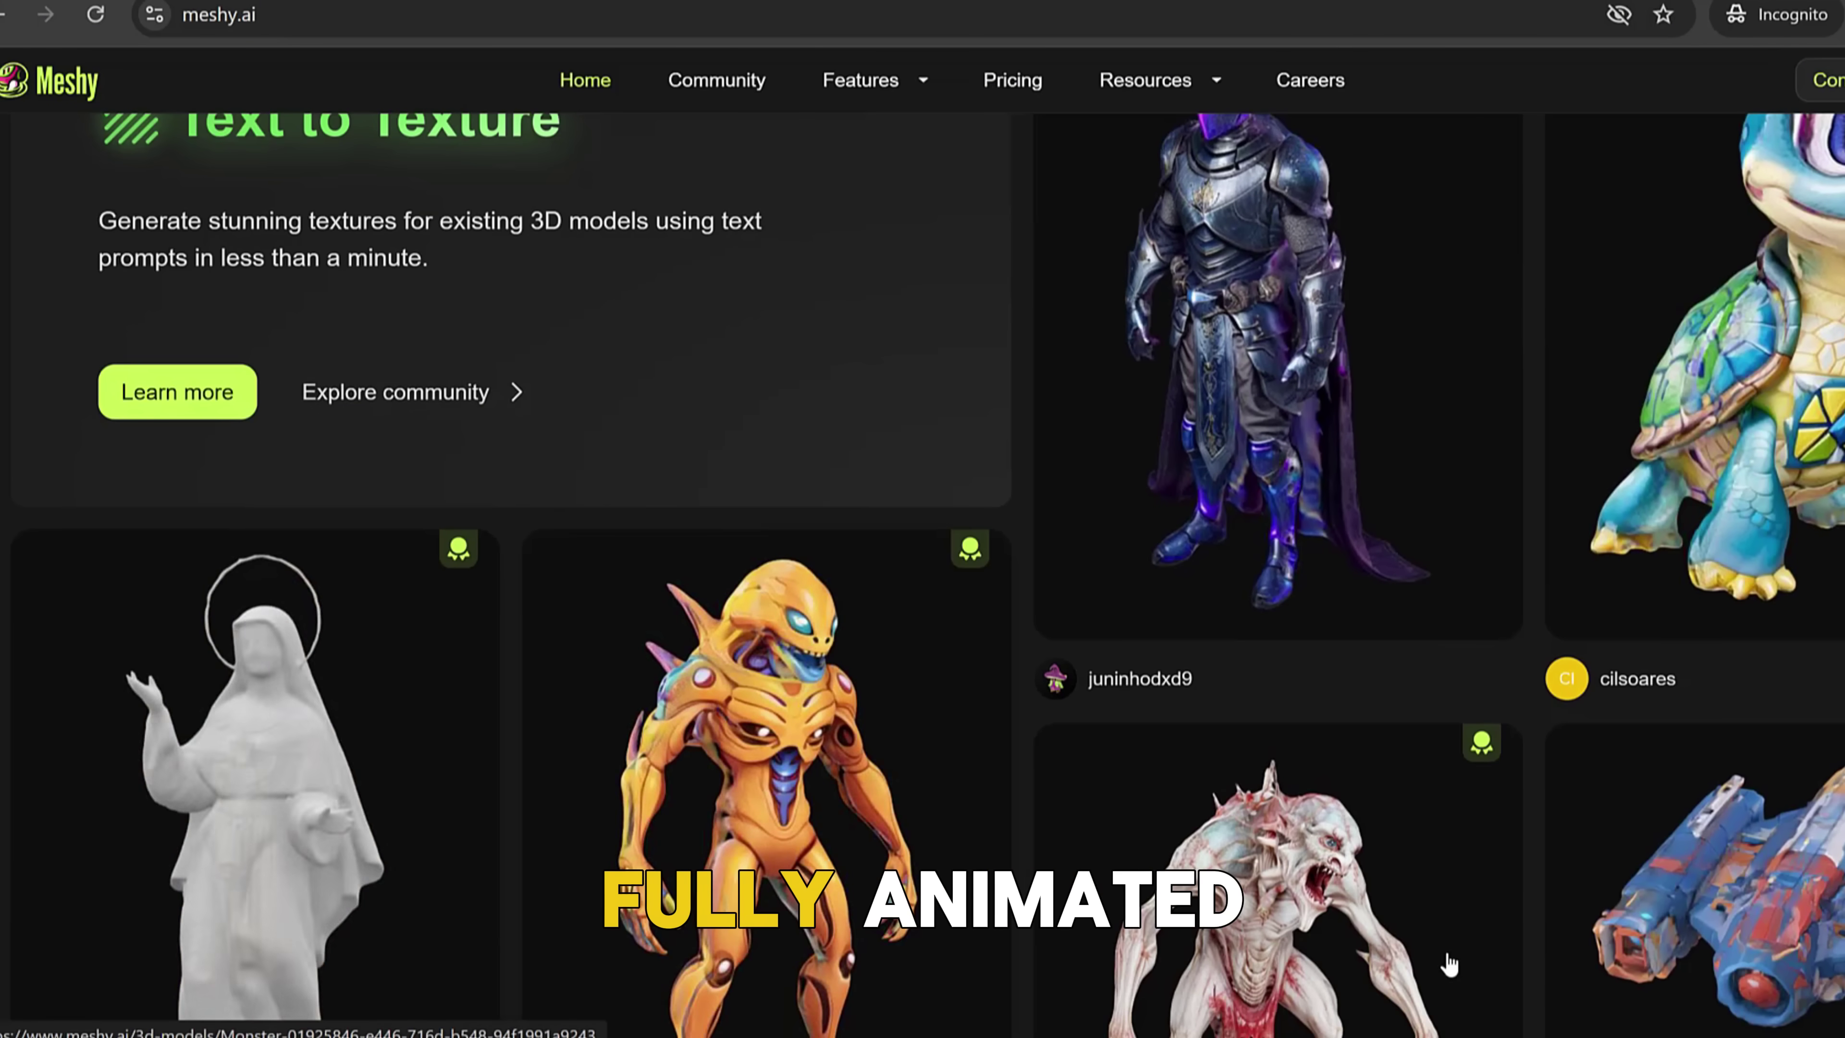
scroll(1416, 596, "down", 10)
scroll(1411, 595, "down", 16)
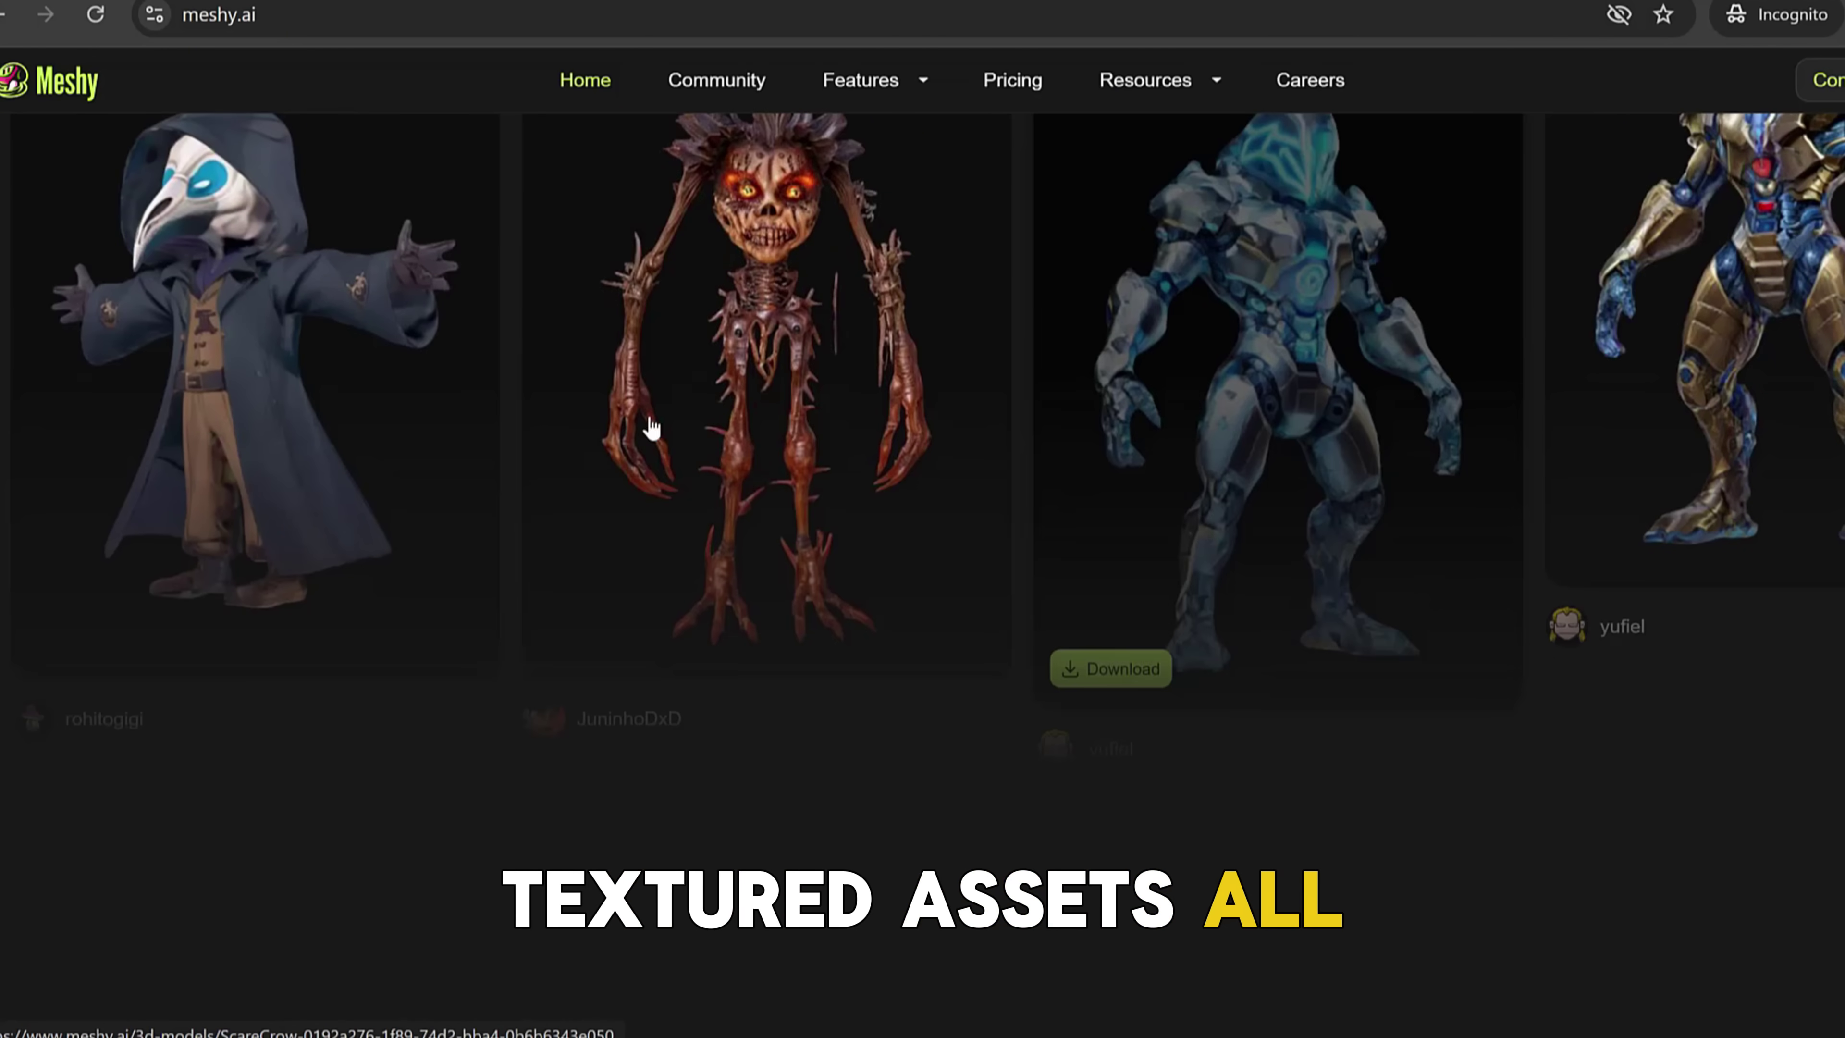
scroll(434, 586, "down", 2)
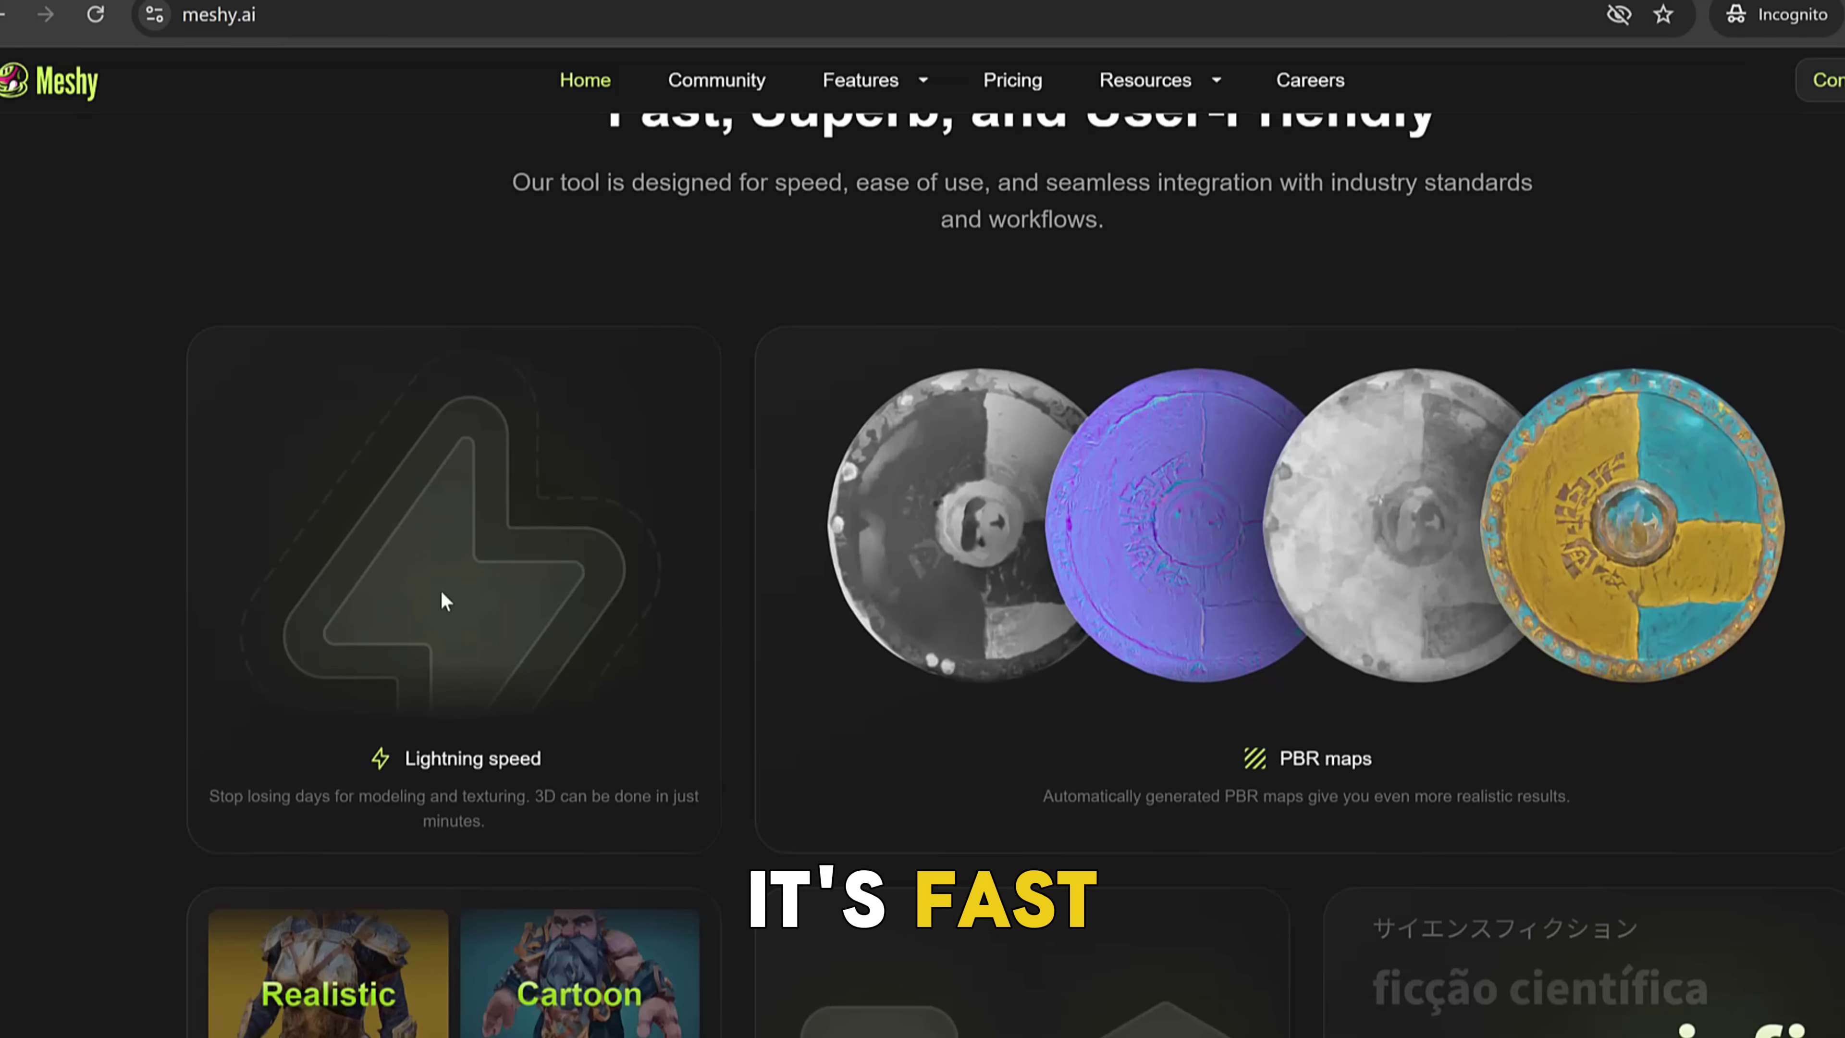
scroll(941, 644, "down", 4)
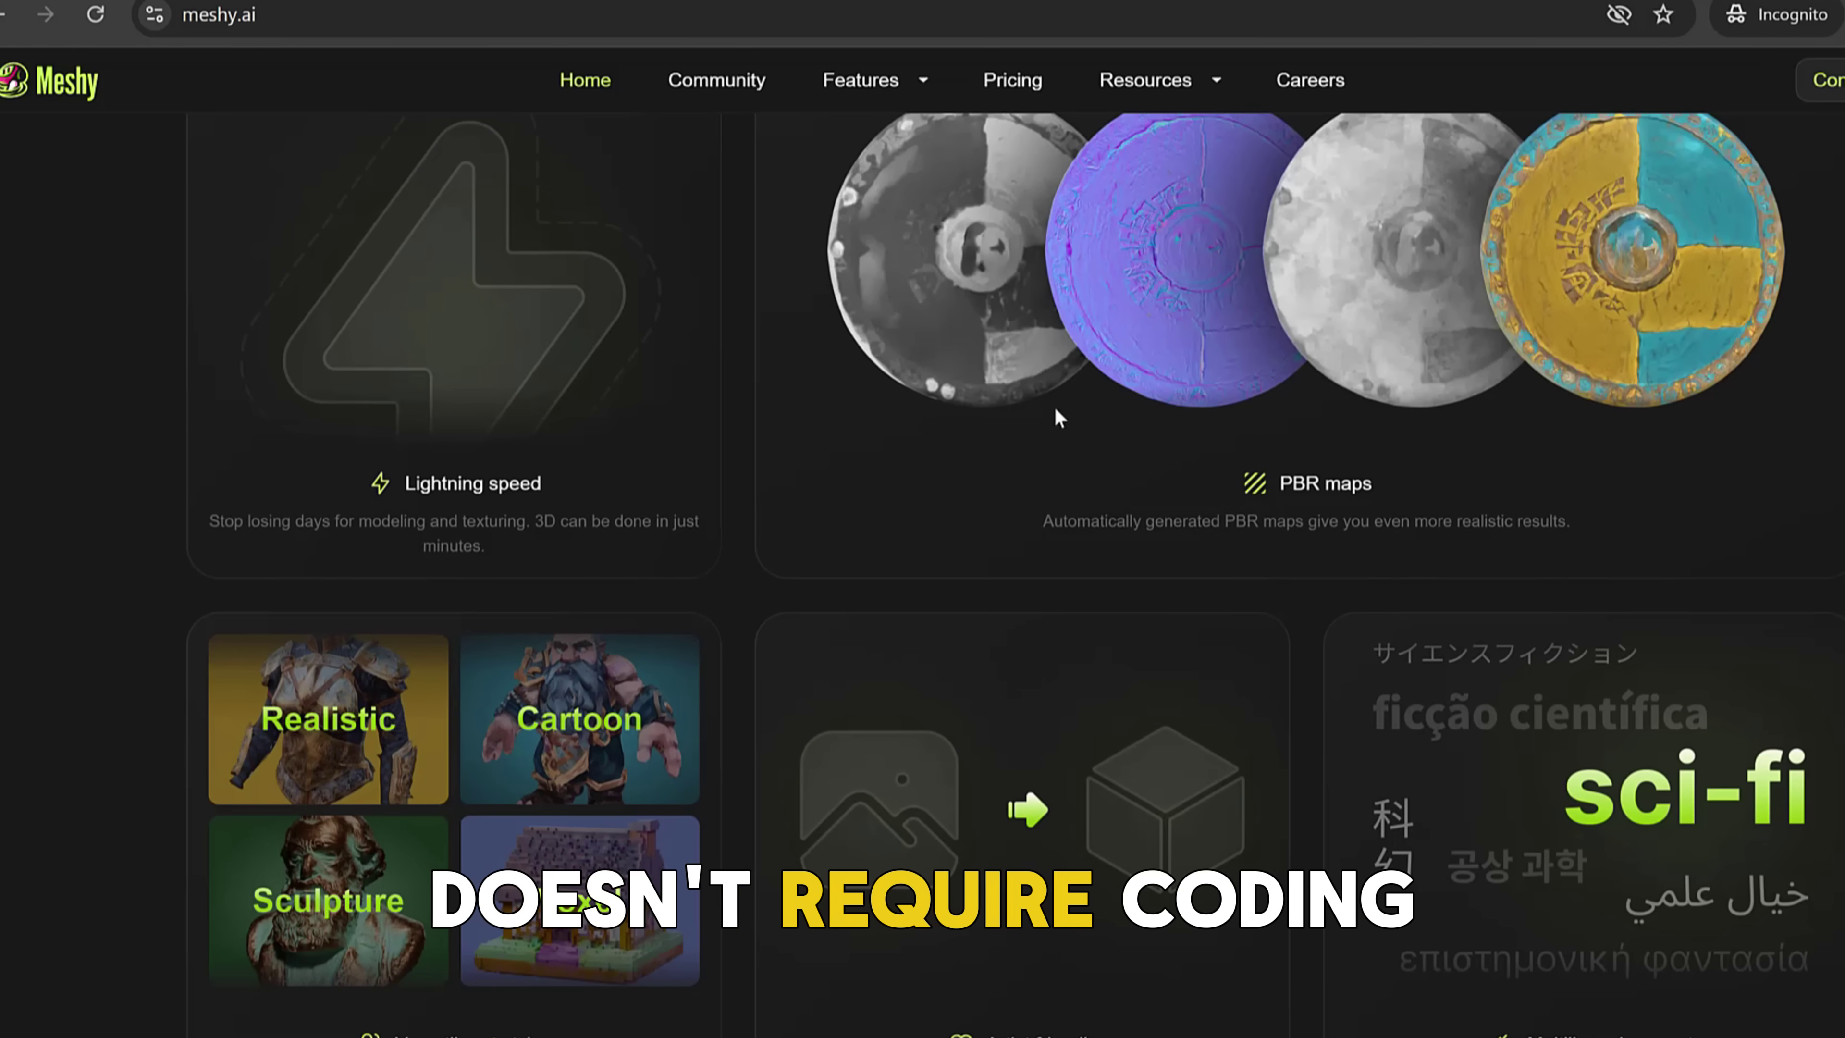
scroll(677, 574, "down", 4)
scroll(677, 574, "down", 7)
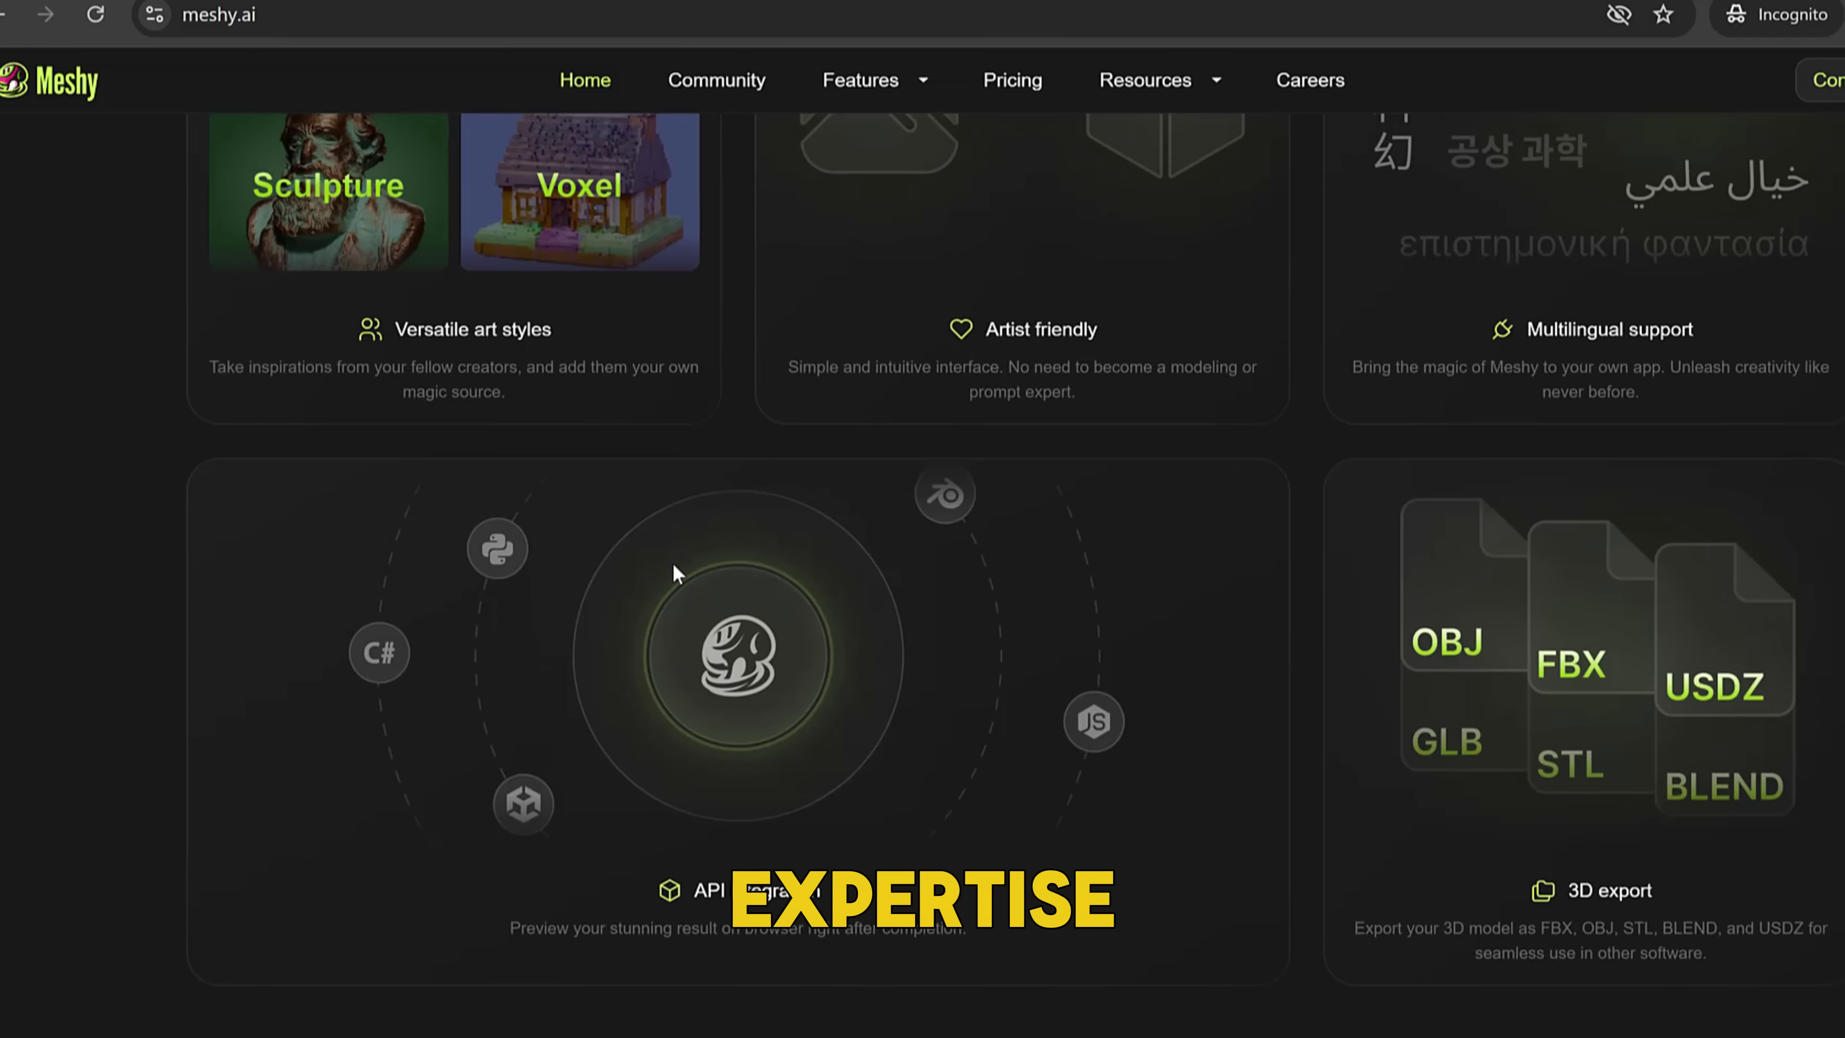
scroll(673, 566, "down", 13)
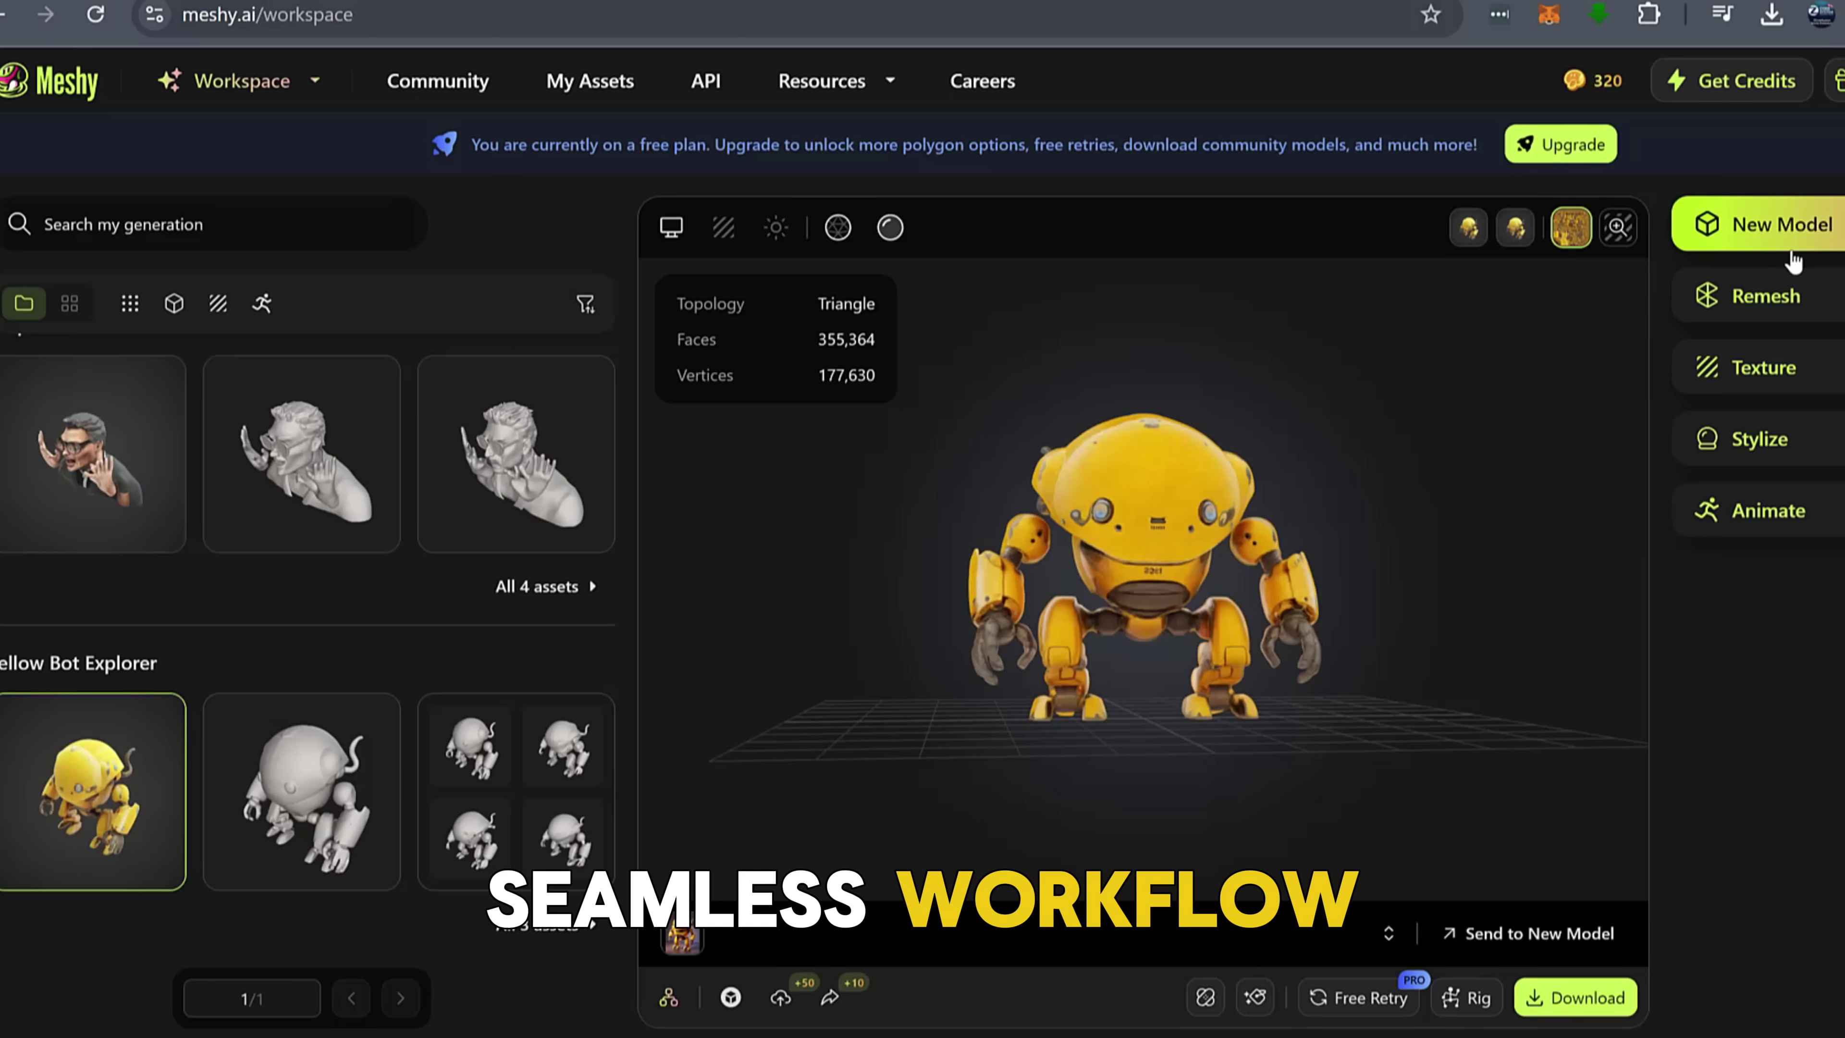
- Open the Animate options from the right-hand tool panel for the yellow robot
left_click(1811, 510)
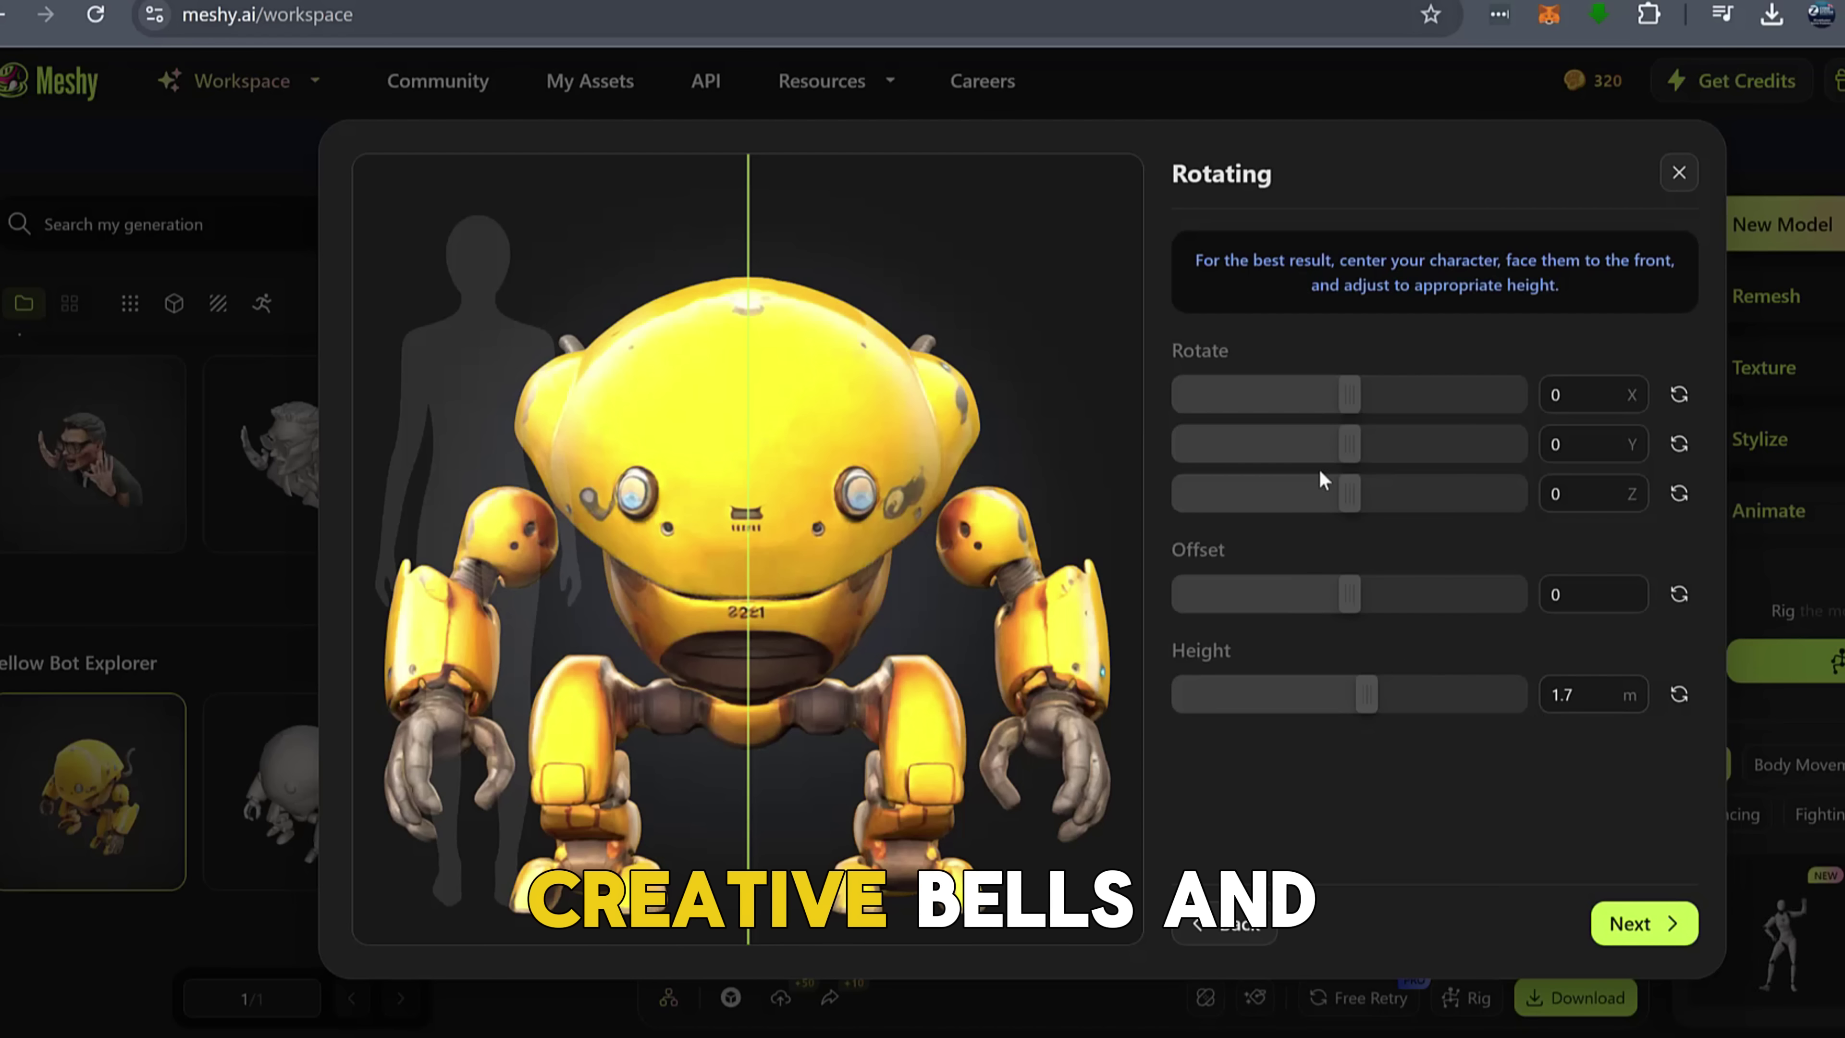
- Tilt the robot around its X axis and proceed to placing the rig markers
left_click_drag(1350, 394, 1359, 395)
left_click(1638, 925)
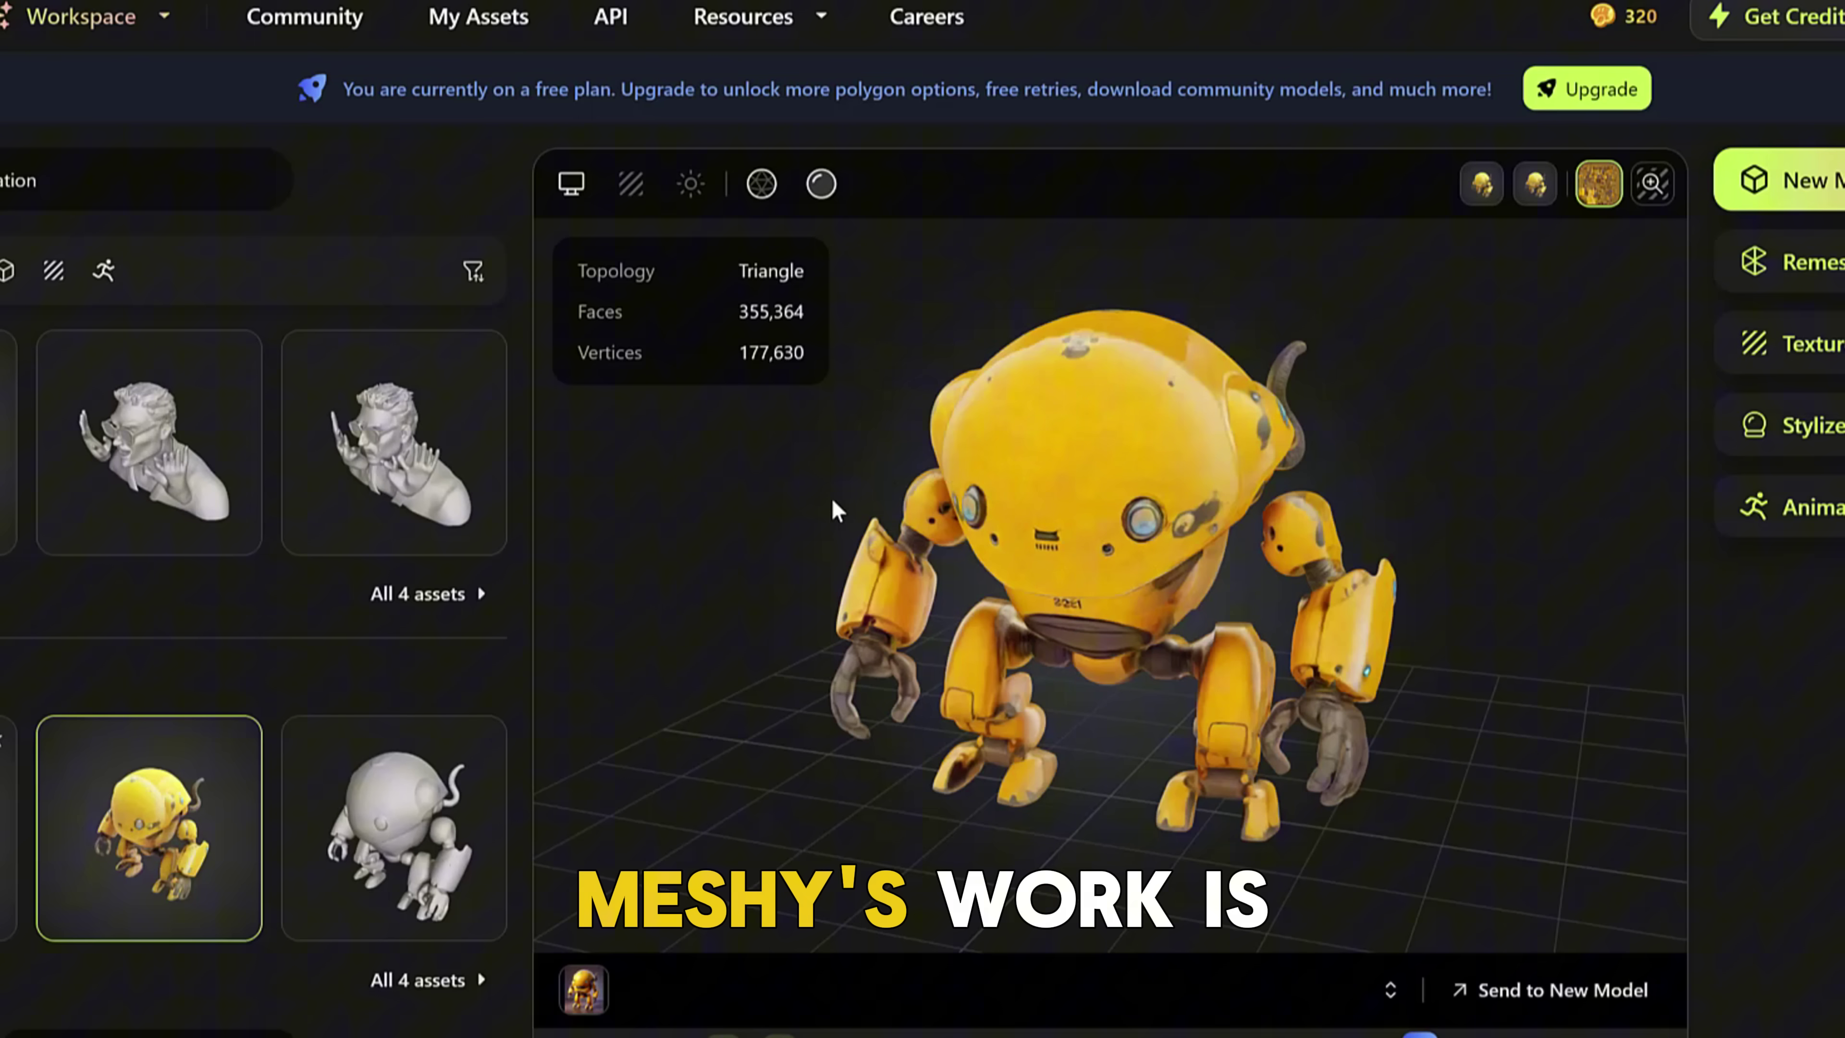
- Rotate the robot model to view its back
left_click_drag(836, 509, 1669, 471)
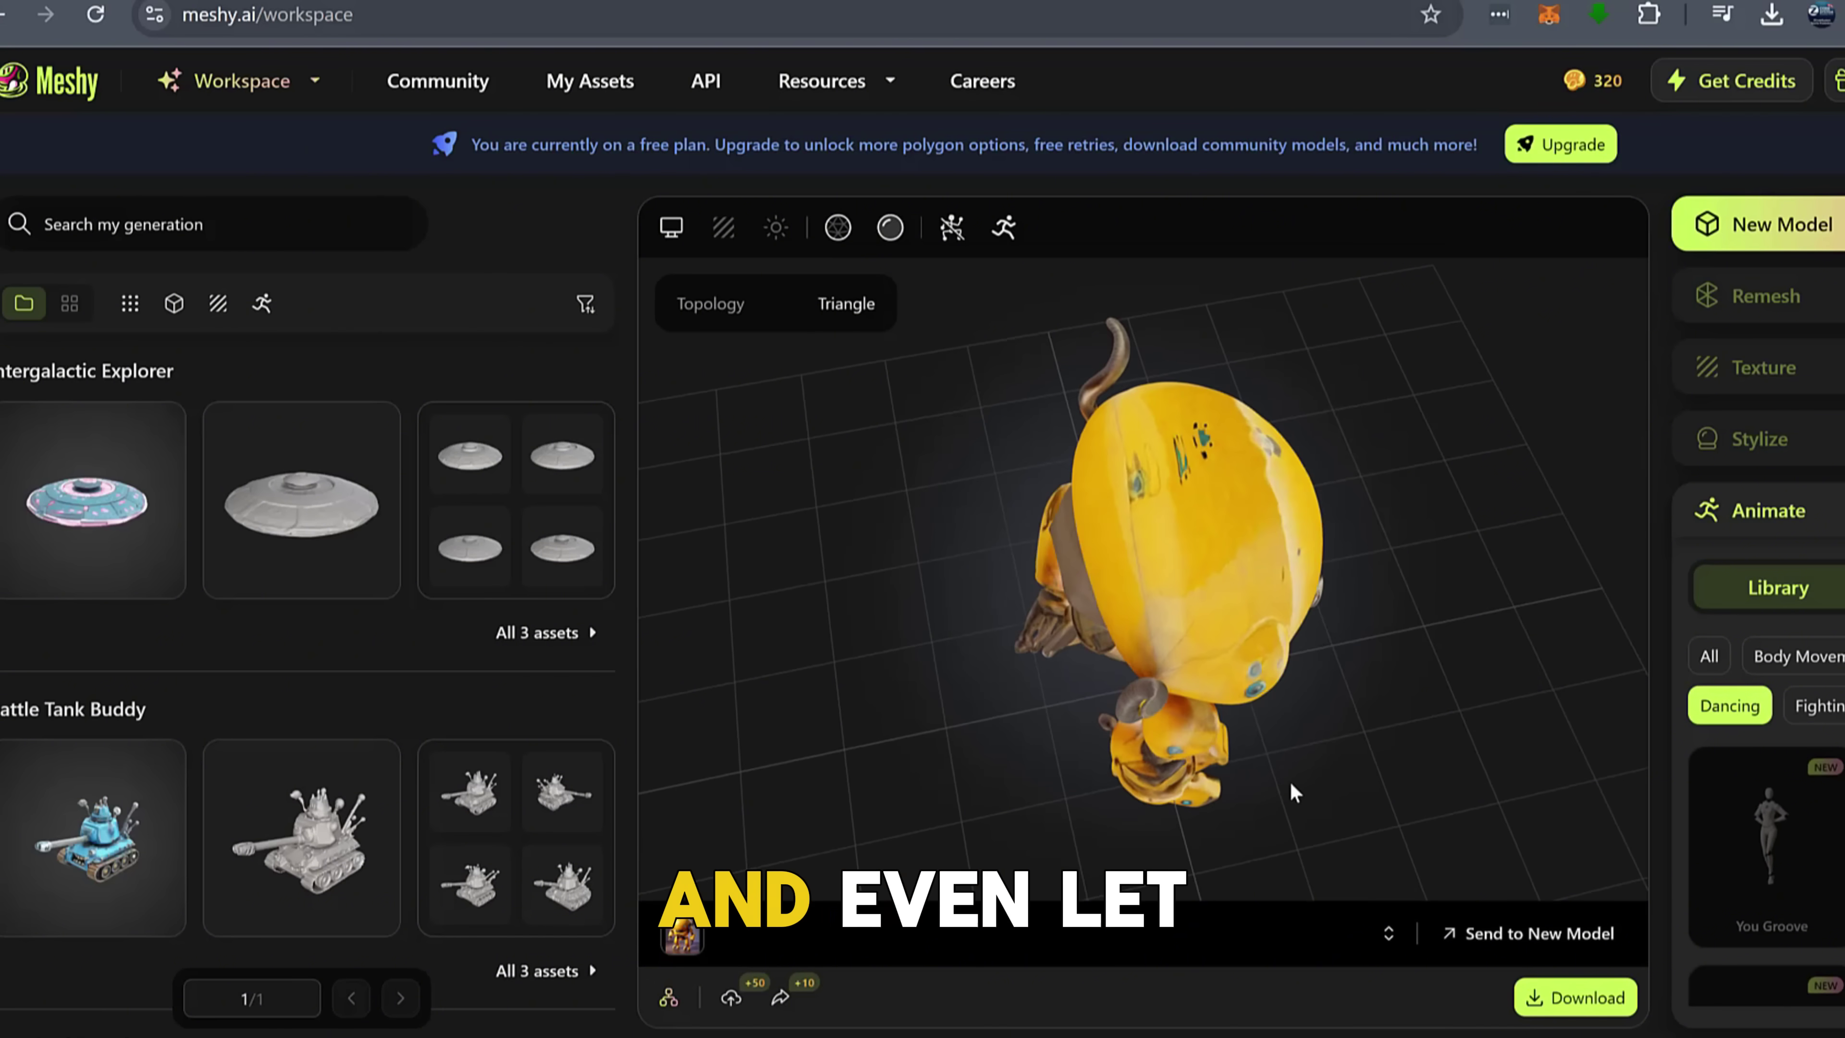
- Orbit the yellow robot back around to view it from the front
left_click_drag(1457, 702, 1009, 714)
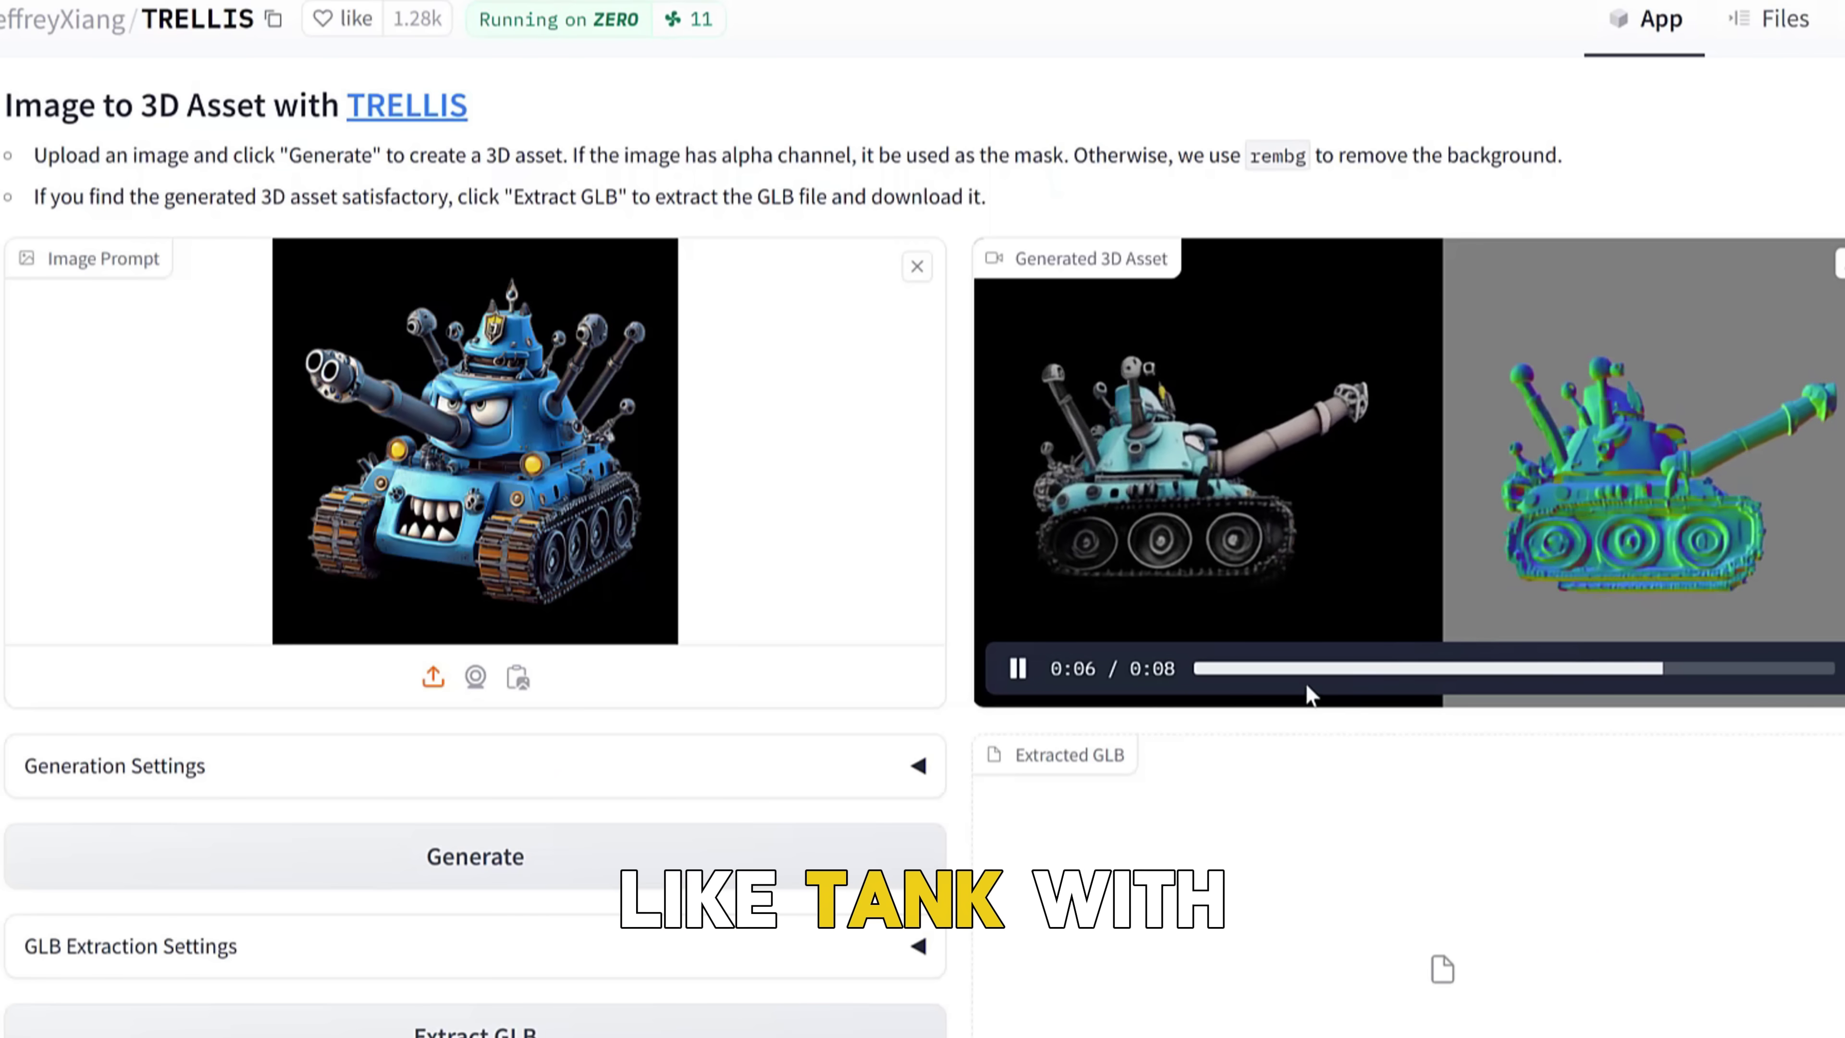
- Replay and orbit the tank's generated preview, then view the UFO asset from below
left_click(1223, 670)
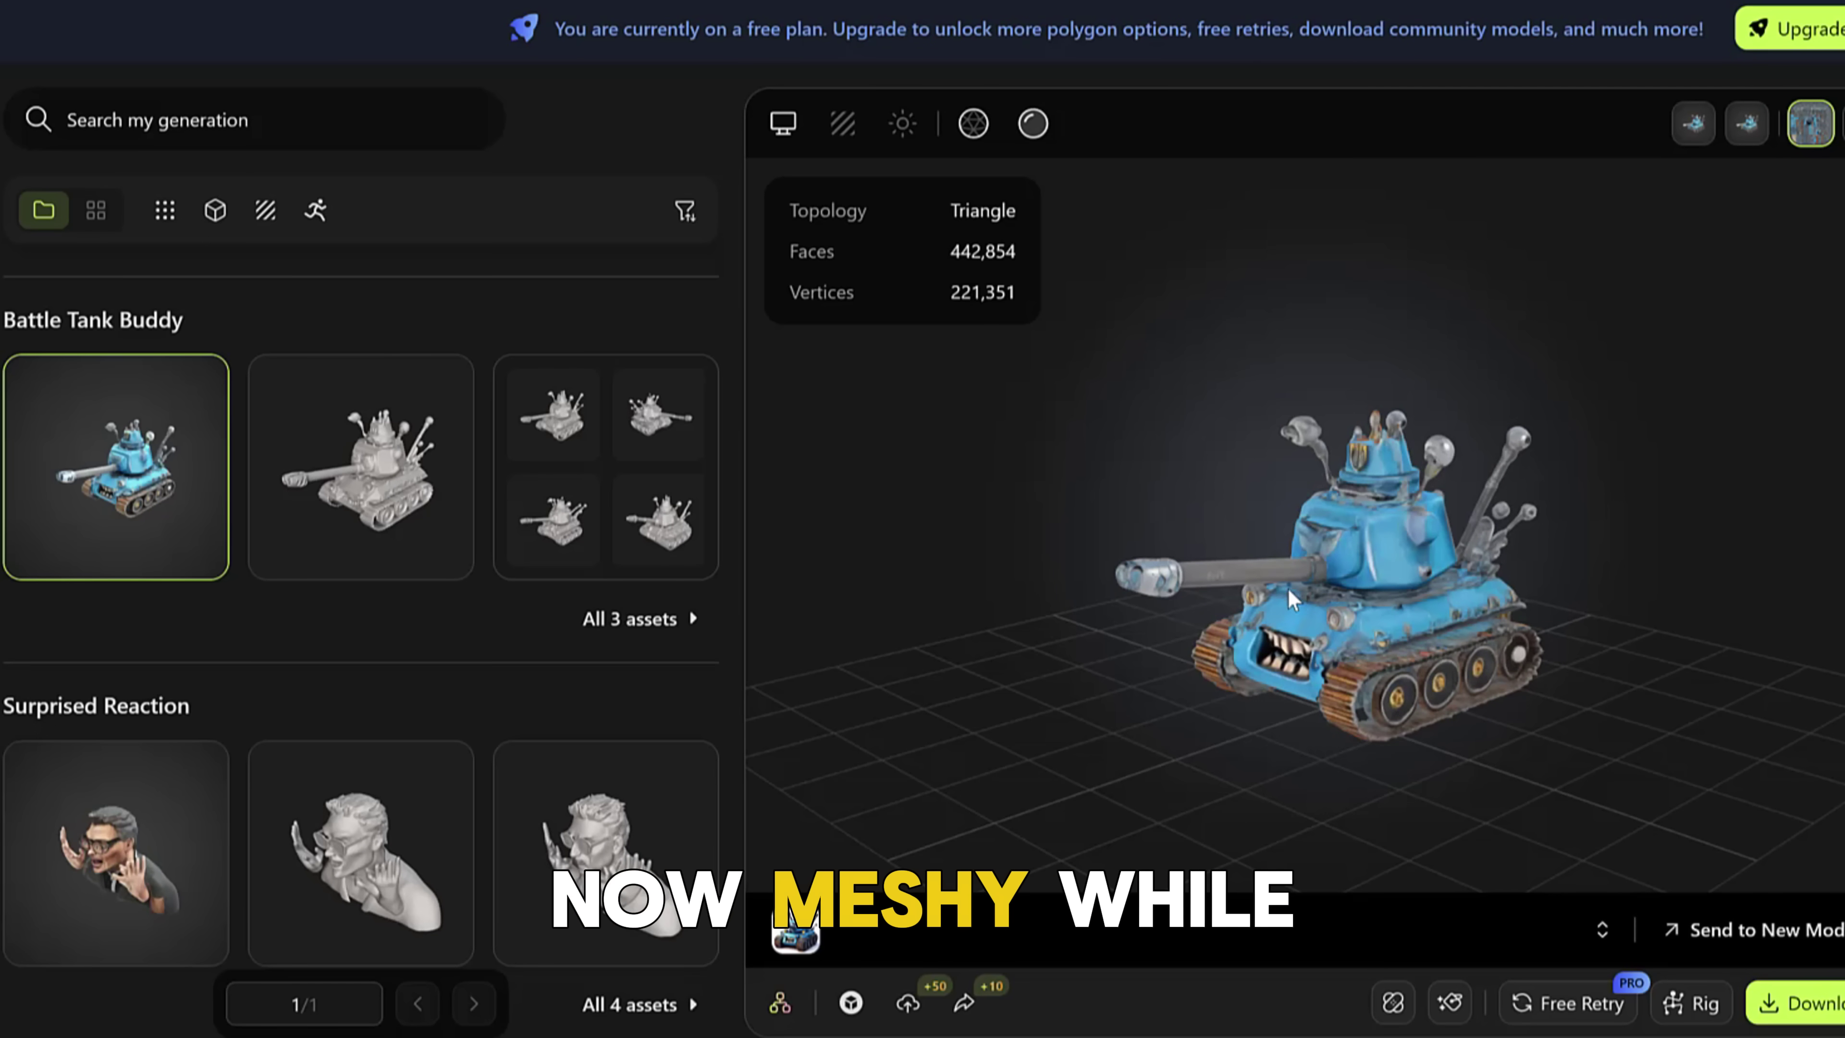
left_click_drag(1291, 598, 558, 668)
scroll(1368, 622, "up", 3)
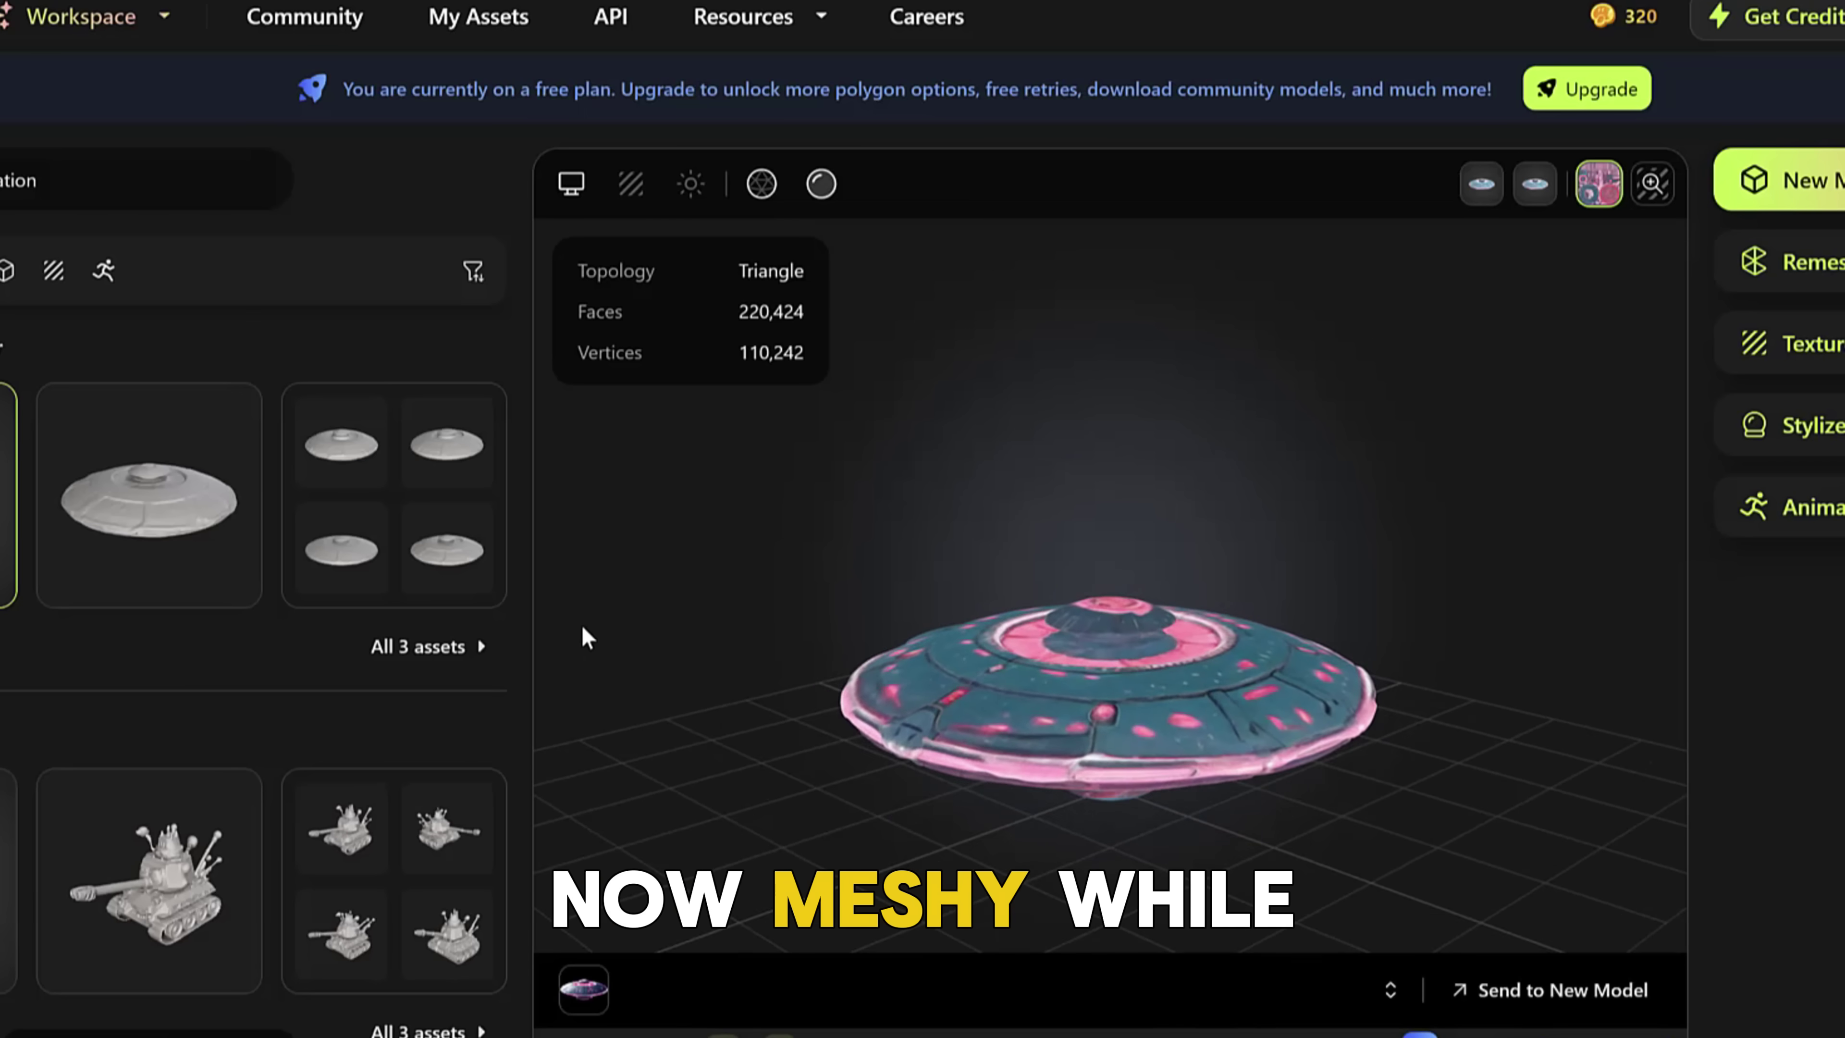
left_click_drag(974, 718, 617, 761)
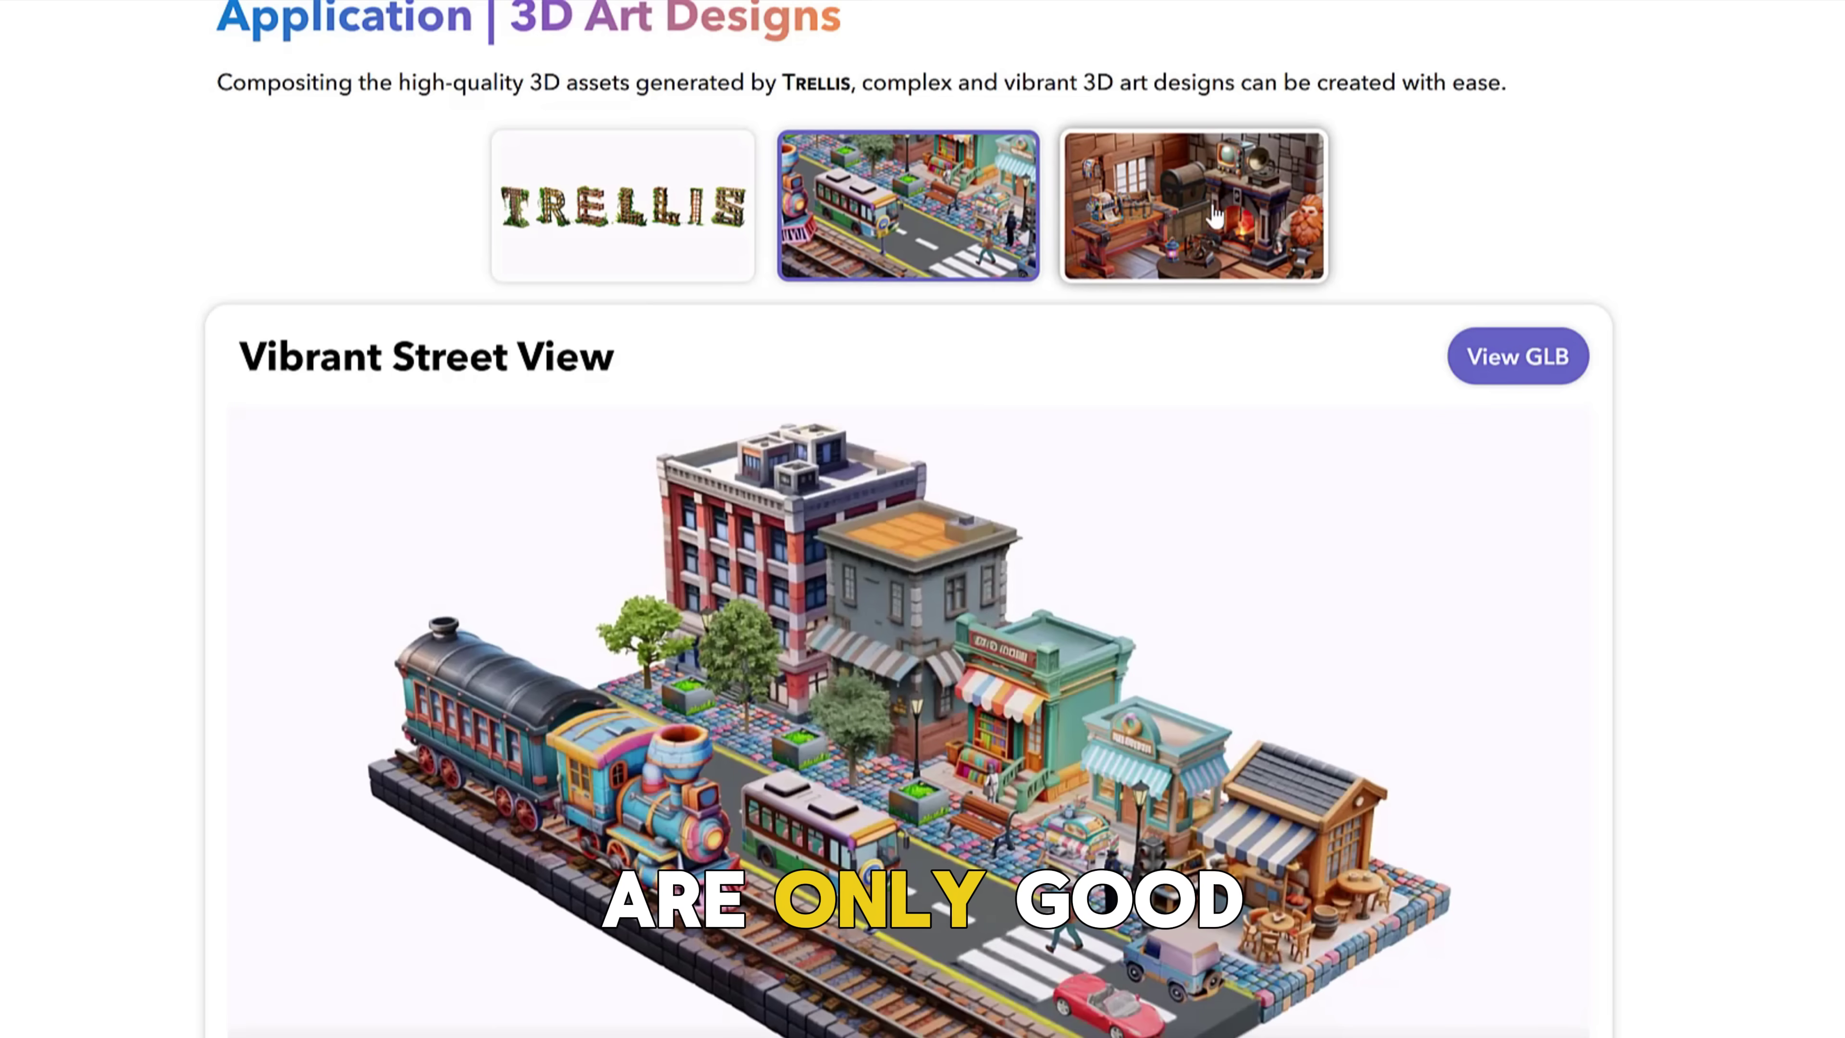
- Select the Dwarf Blacksmith Shop thumbnail and play its turntable video
left_click(1214, 215)
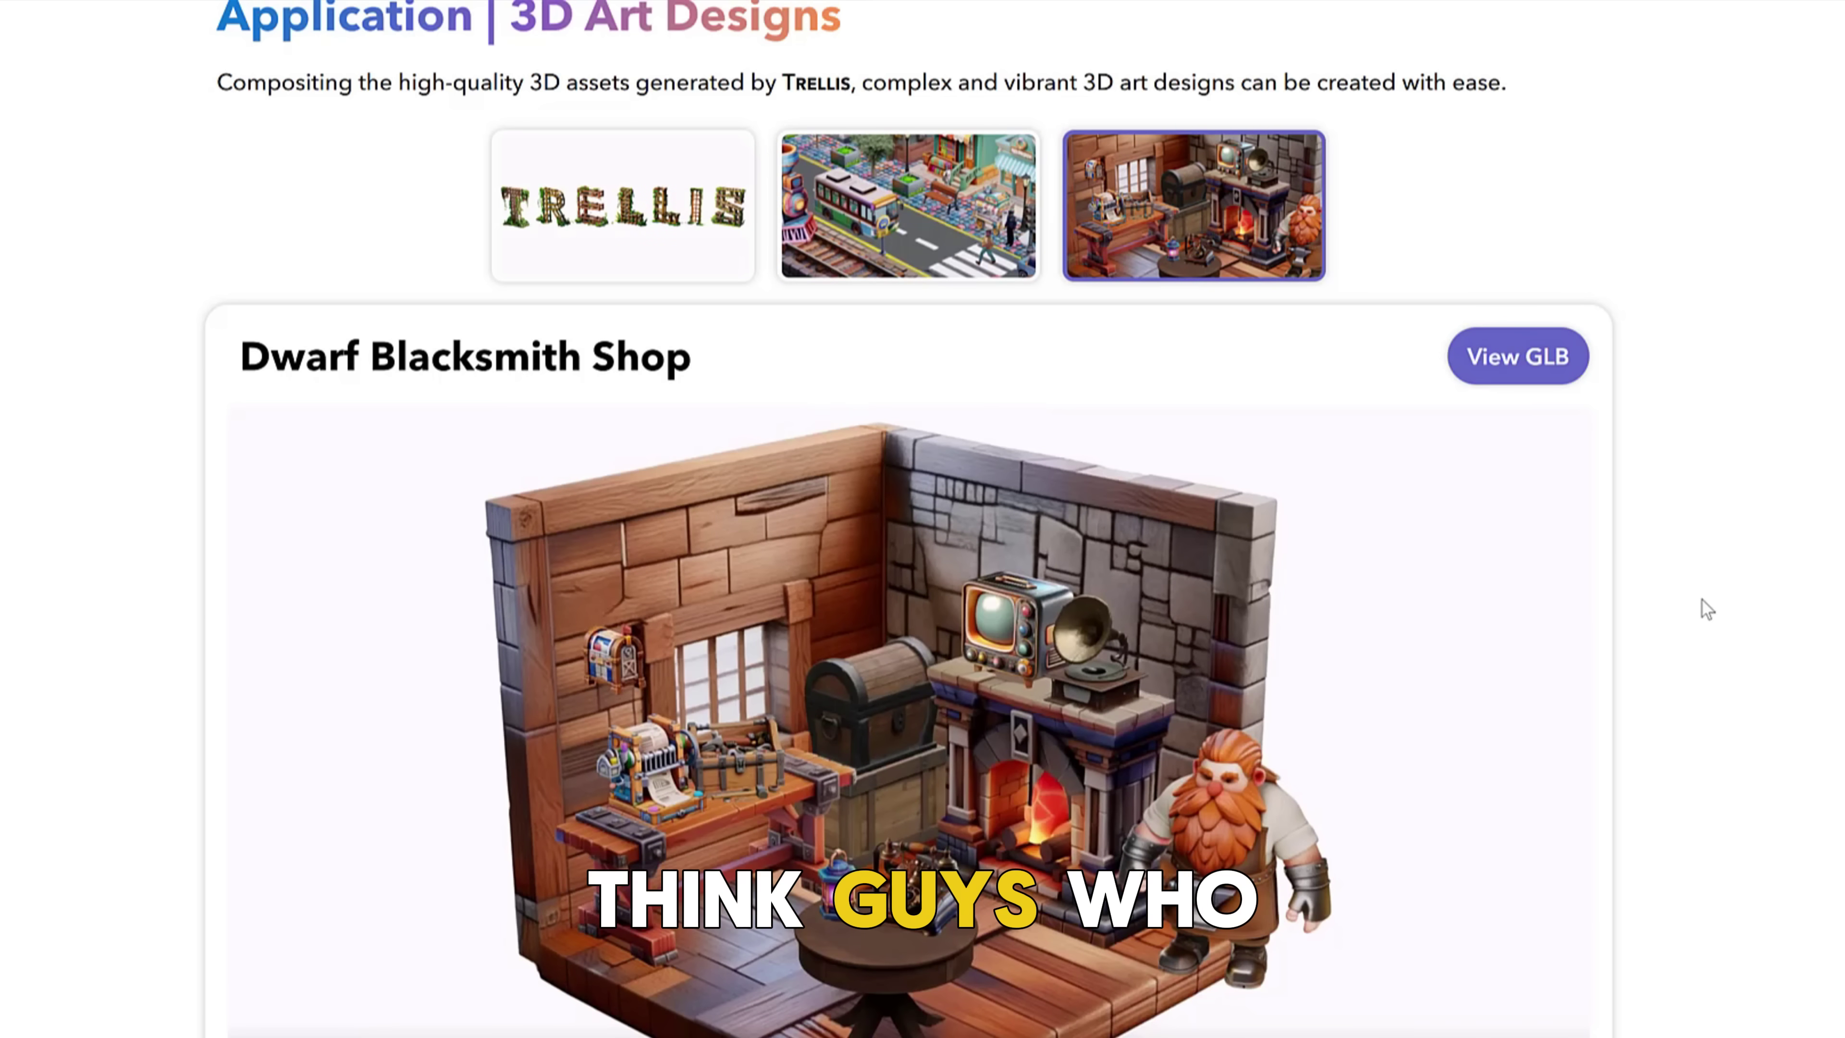
scroll(1701, 598, "down", 2)
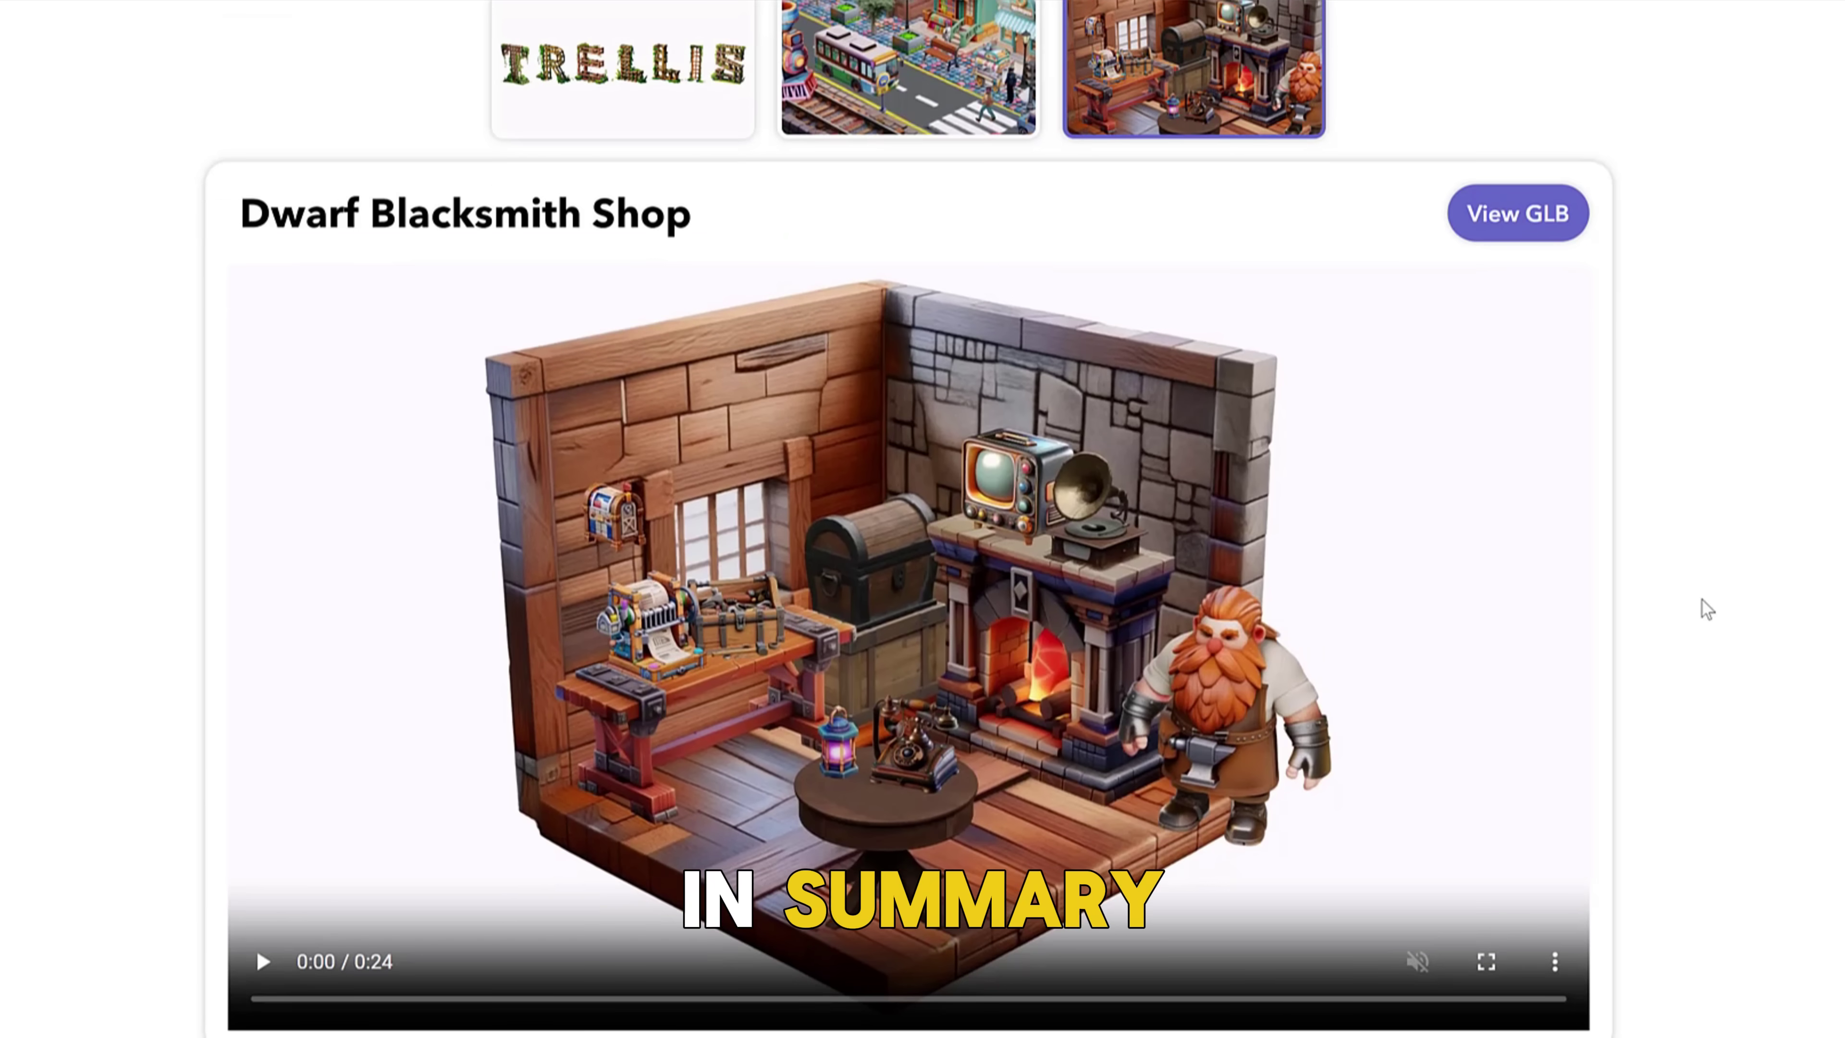
left_click(260, 961)
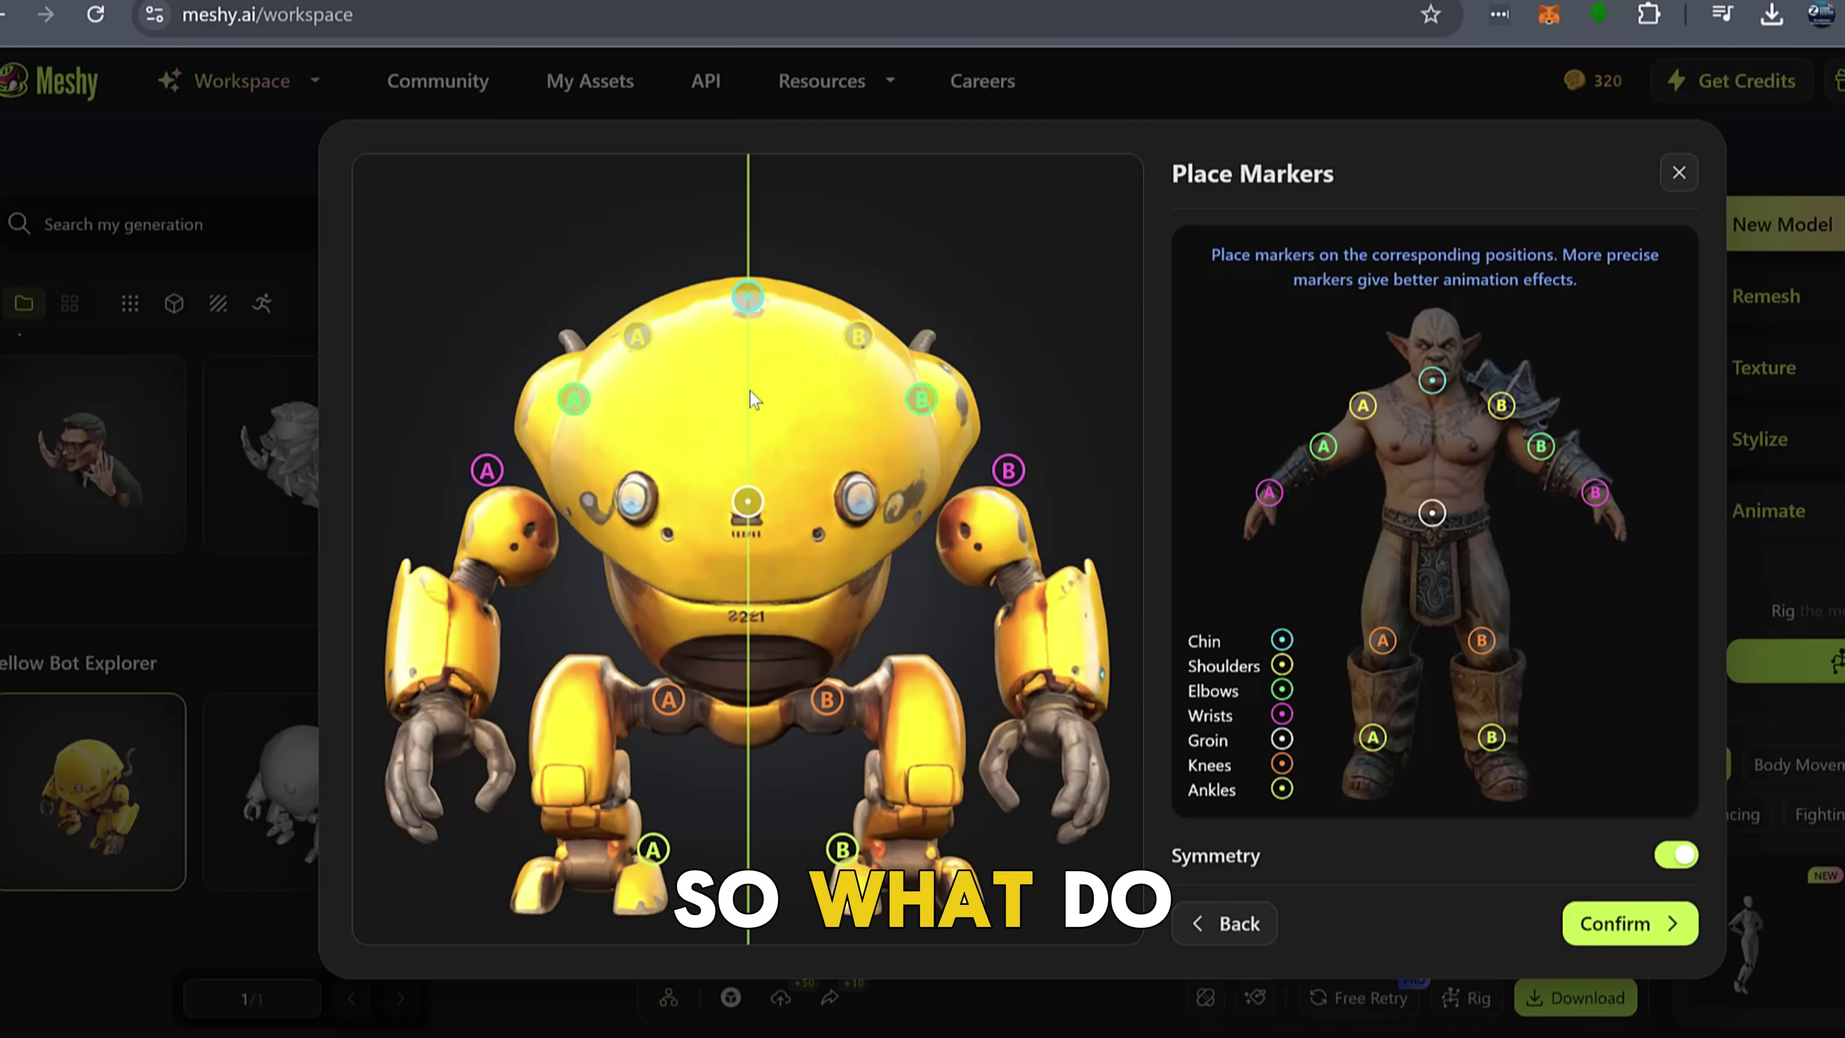
- Move the chin marker onto the robot's face, align the ankle markers with its feet, and confirm
mouse_move(747, 297)
left_mouse_down()
mouse_move(755, 578)
mouse_move(748, 452)
left_mouse_up()
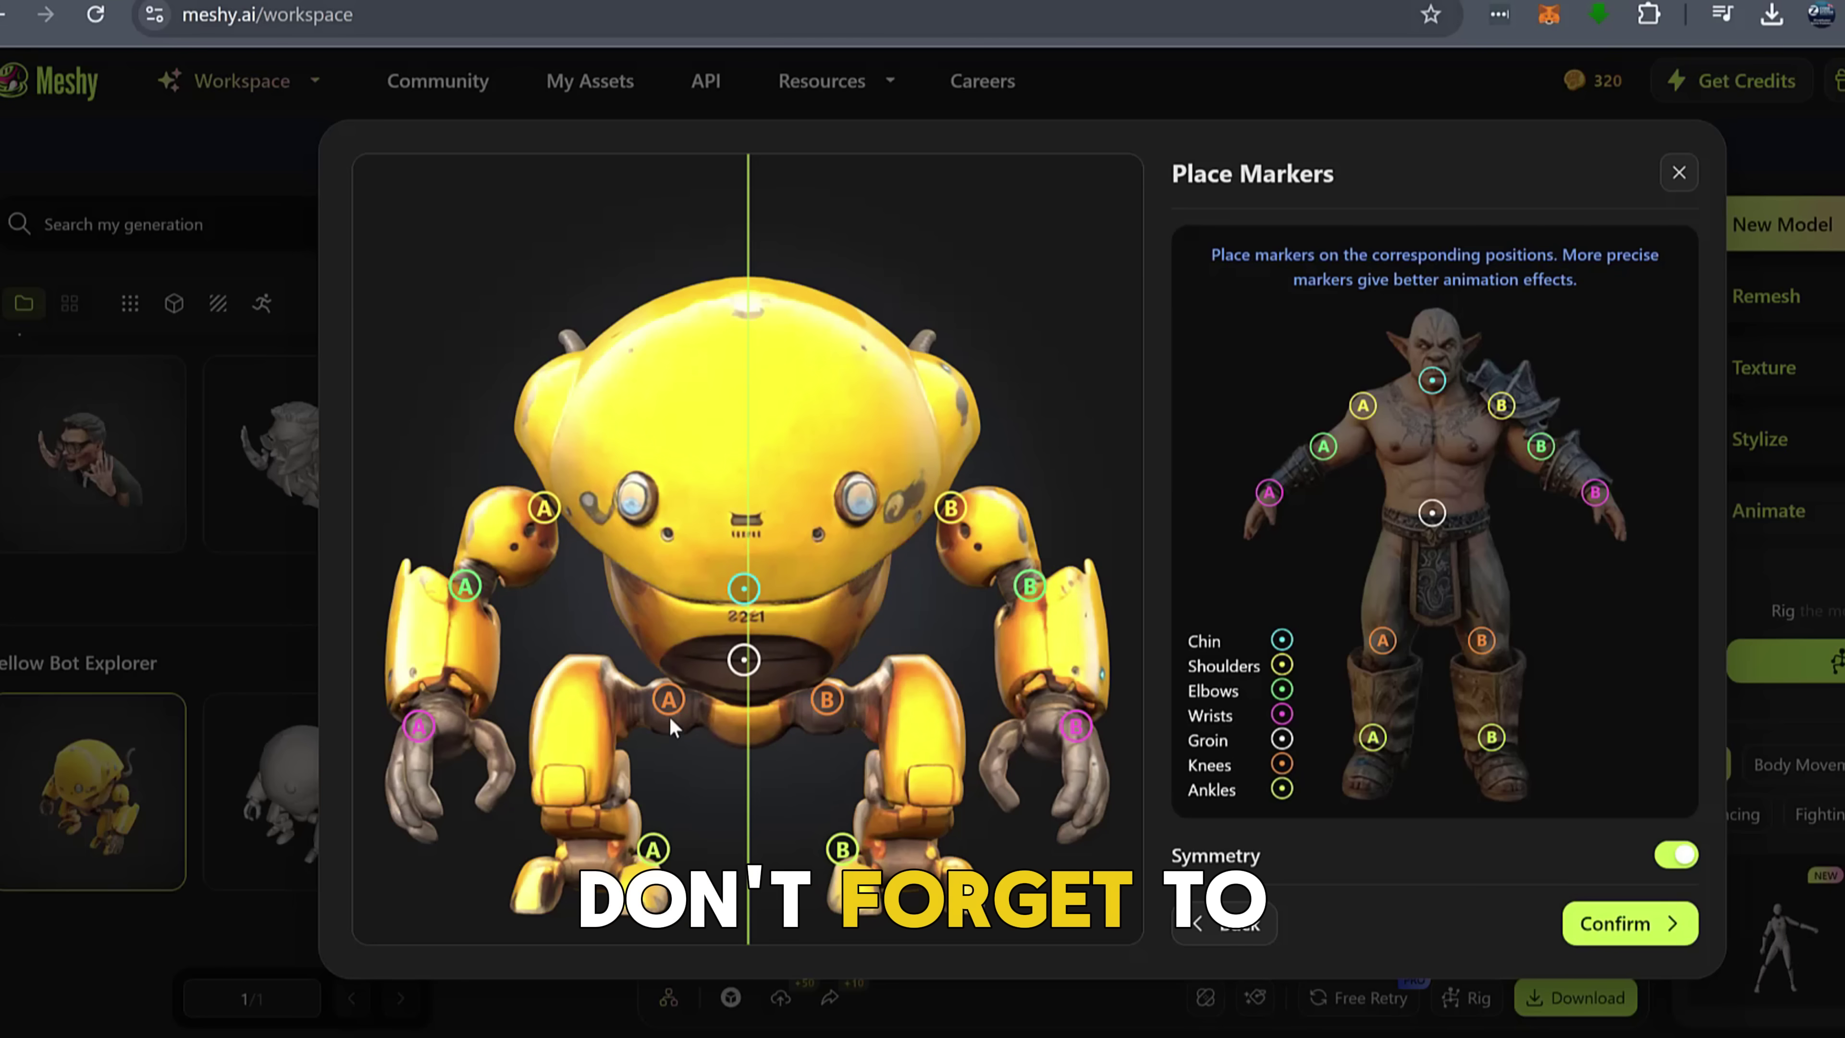
left_click_drag(552, 860, 584, 858)
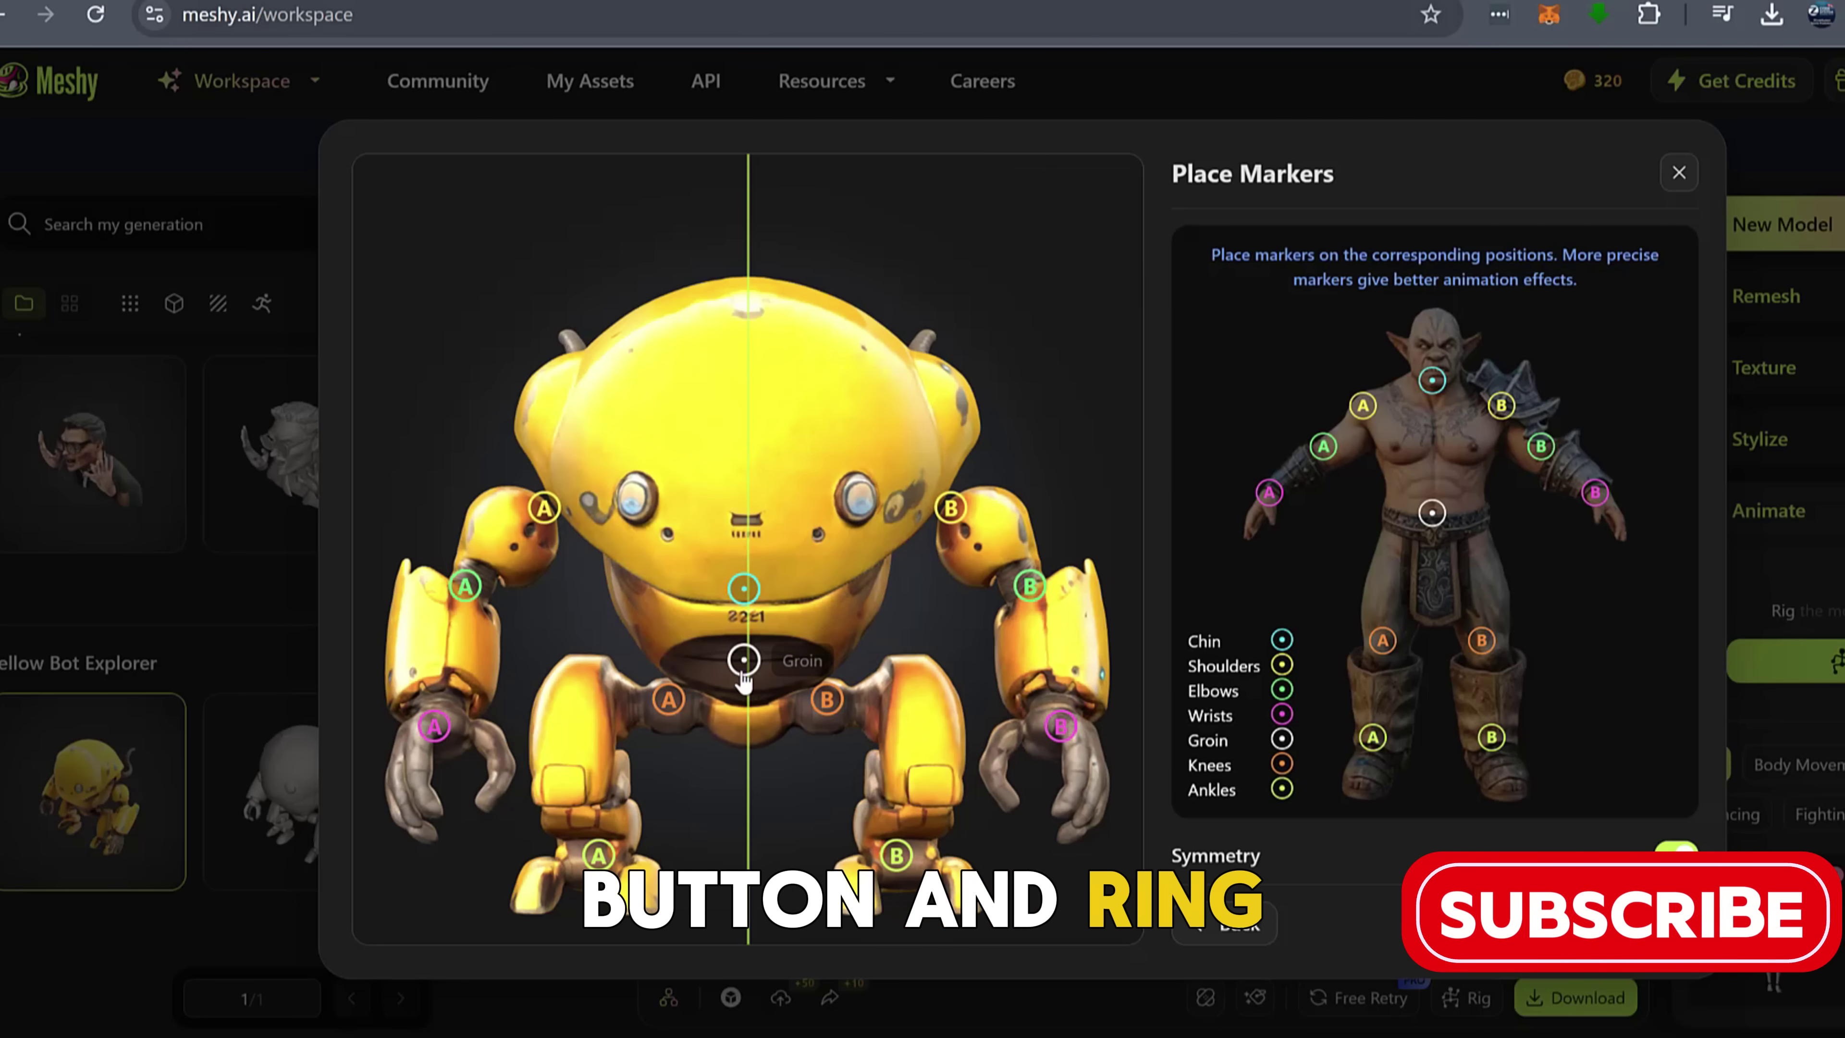
left_click(1598, 923)
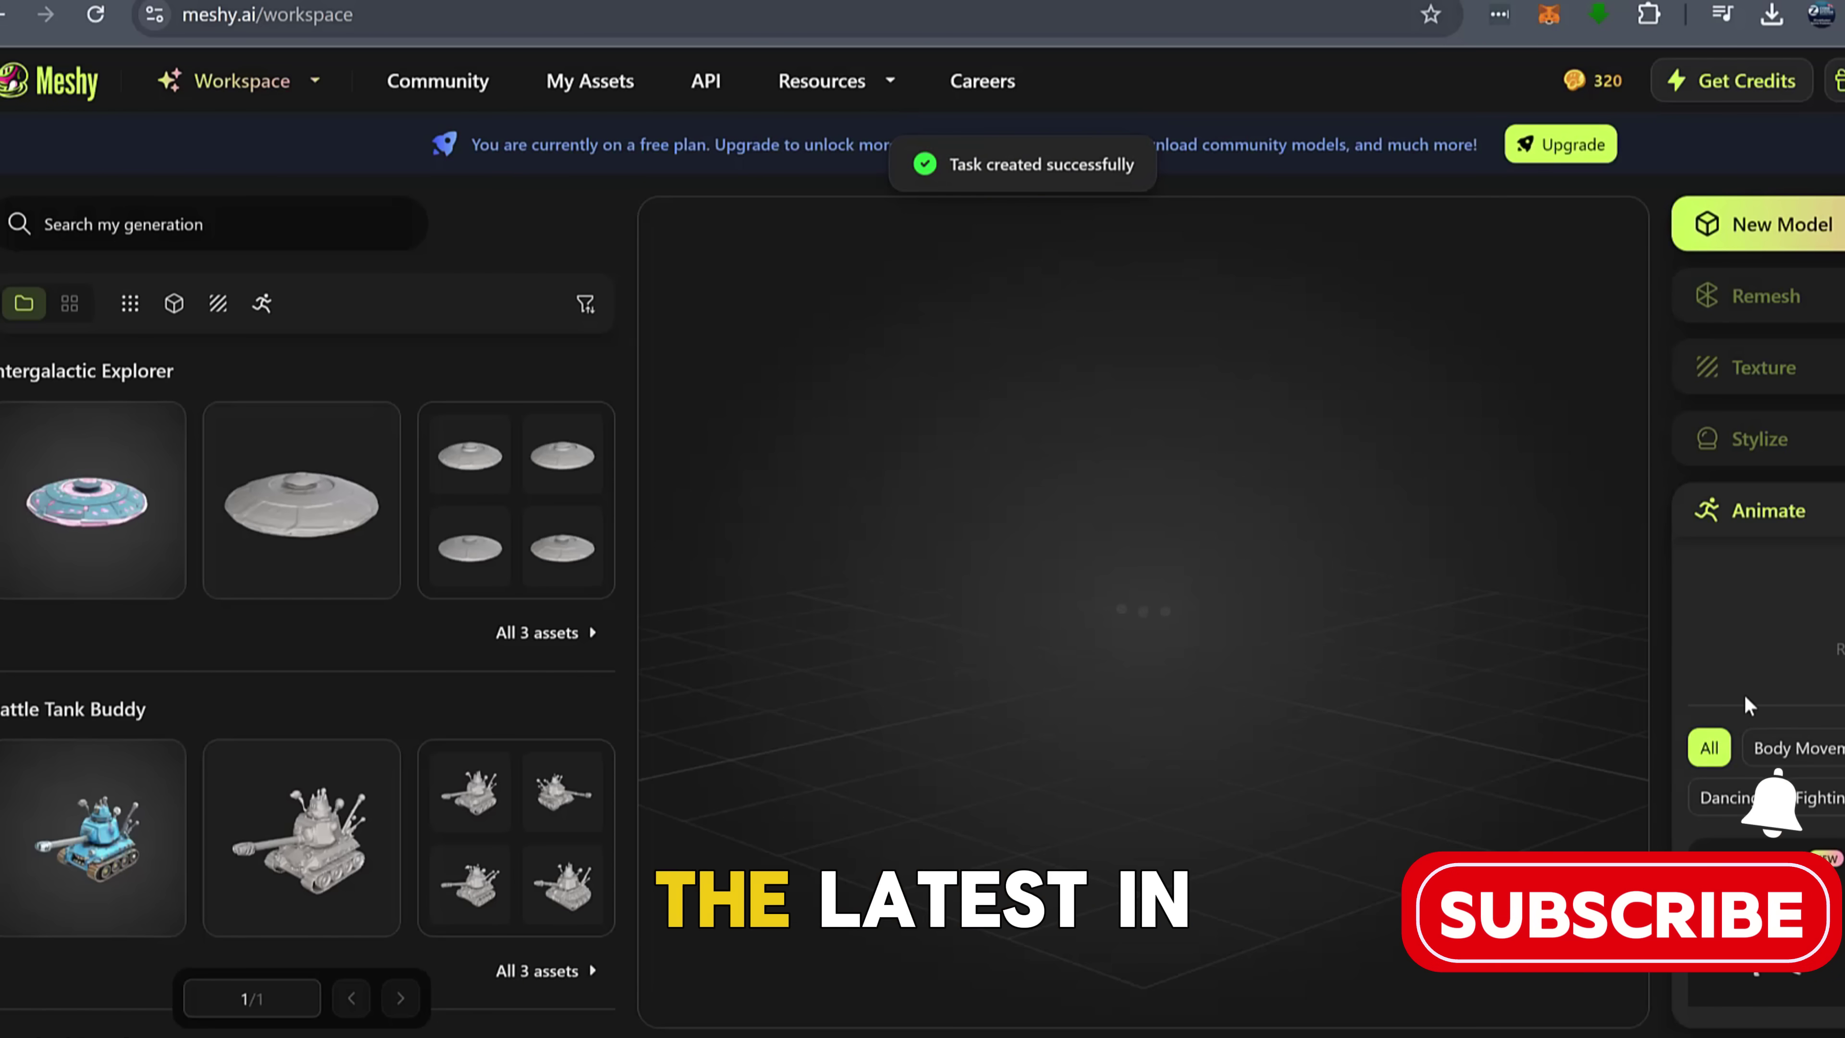